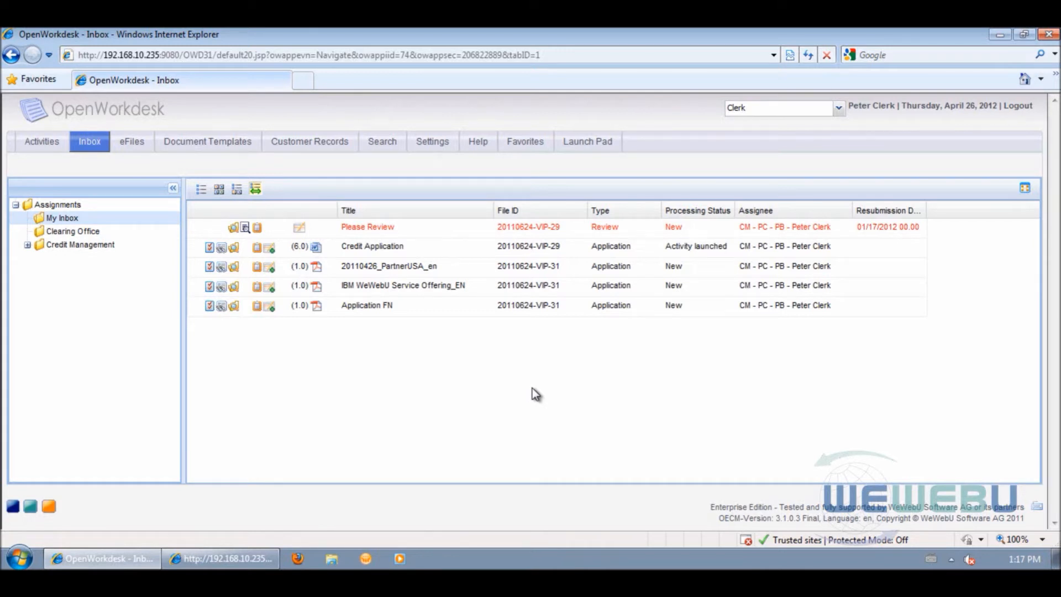
Review the properties and document content of Application FN in My Inbox, and close them
left_click(197, 307)
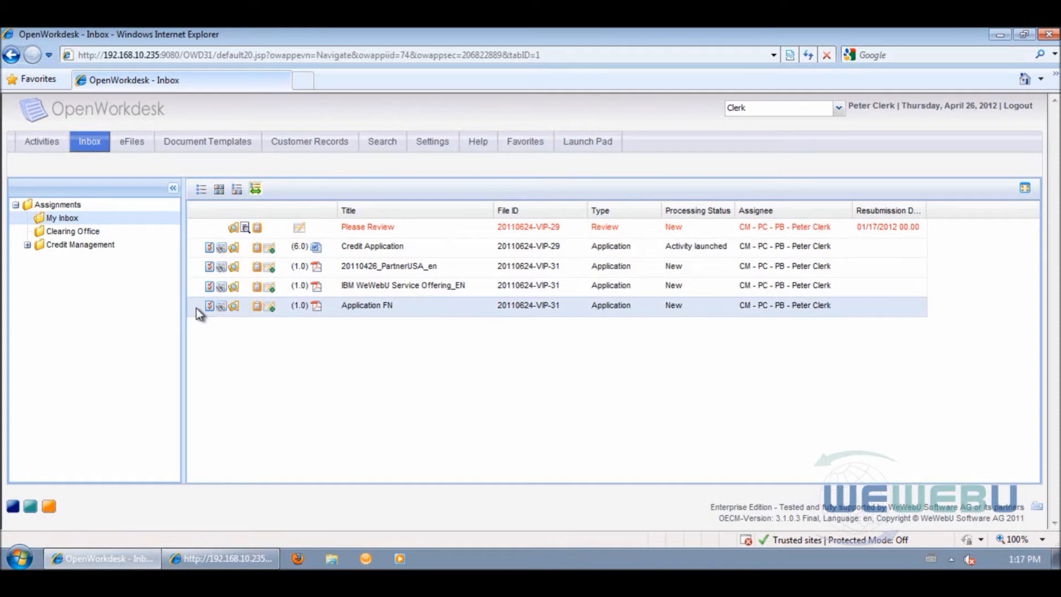
left_click(209, 307)
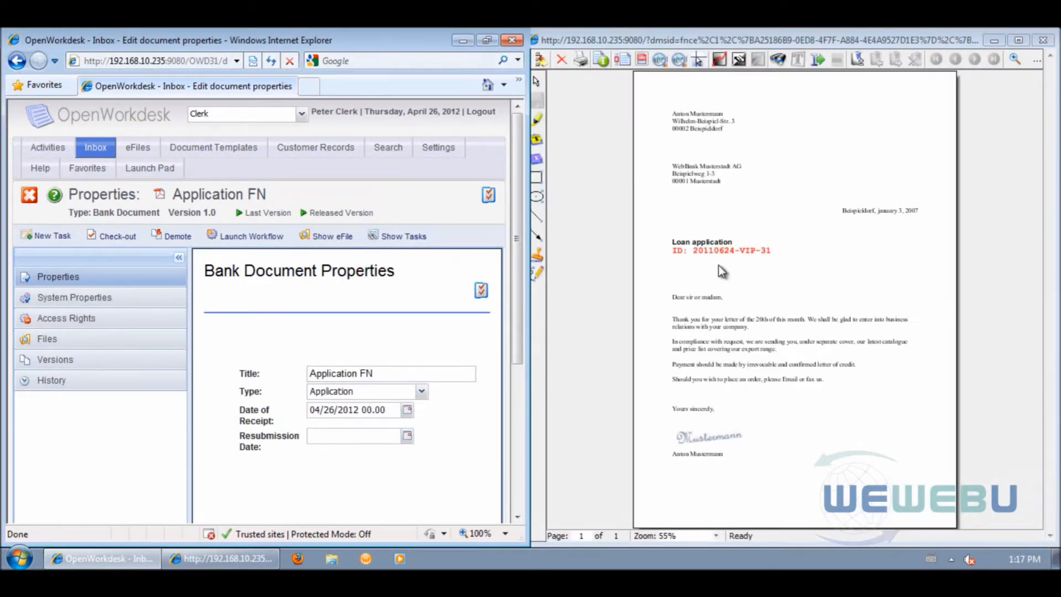
scroll(449, 333, "down", 4)
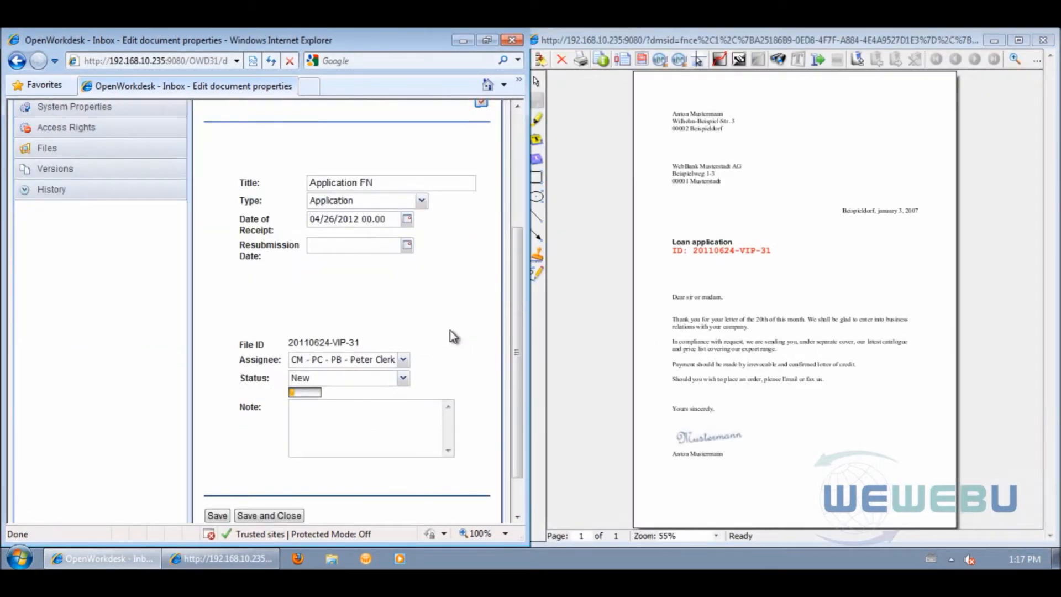
scroll(450, 334, "up", 4)
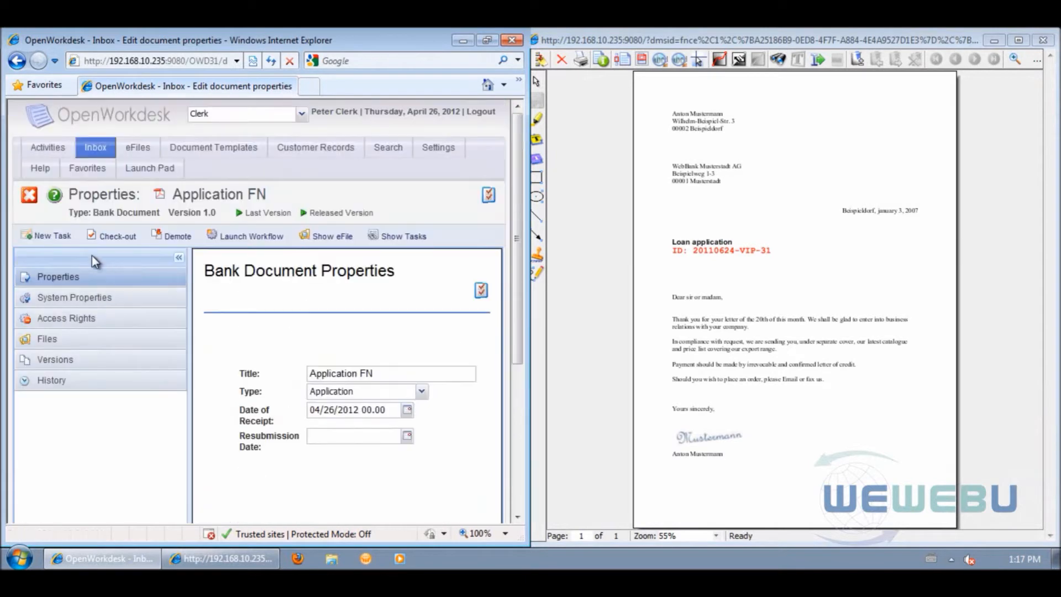
left_click(30, 198)
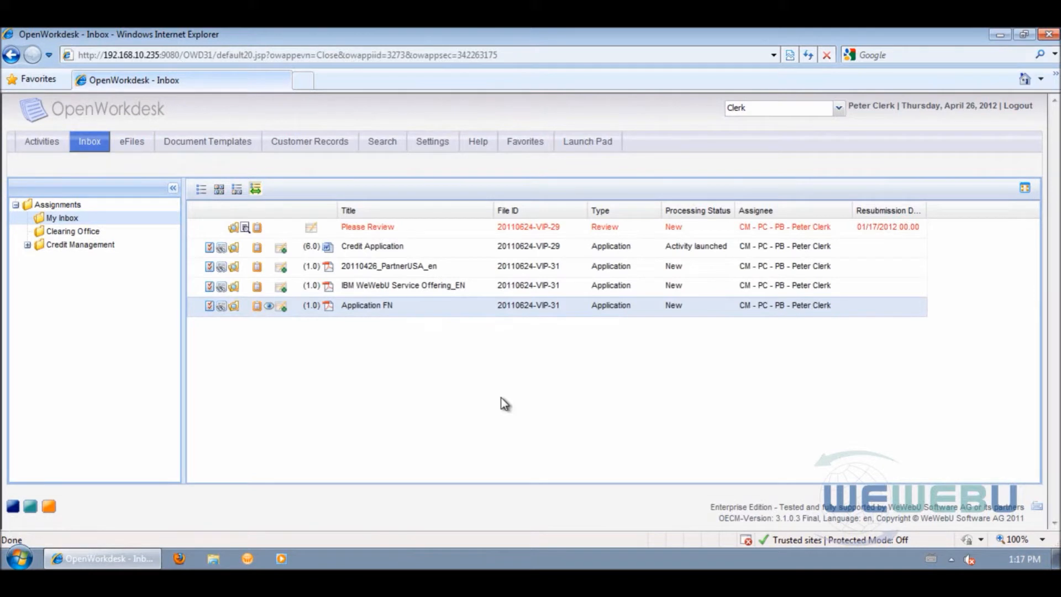
Set the processing status of the Application FN document to Activity launched
left_click(714, 306)
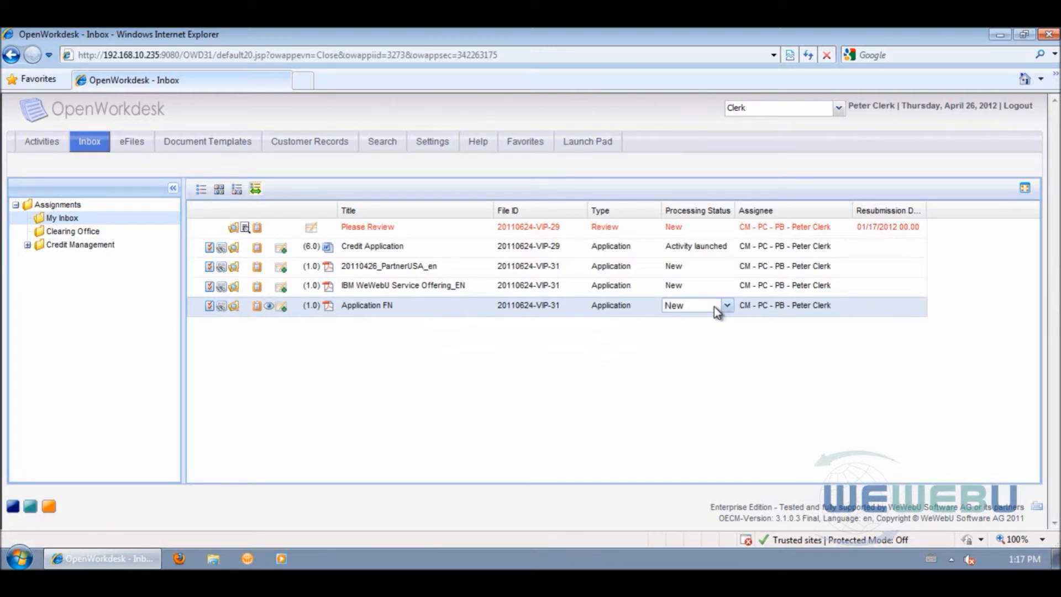
left_click(727, 307)
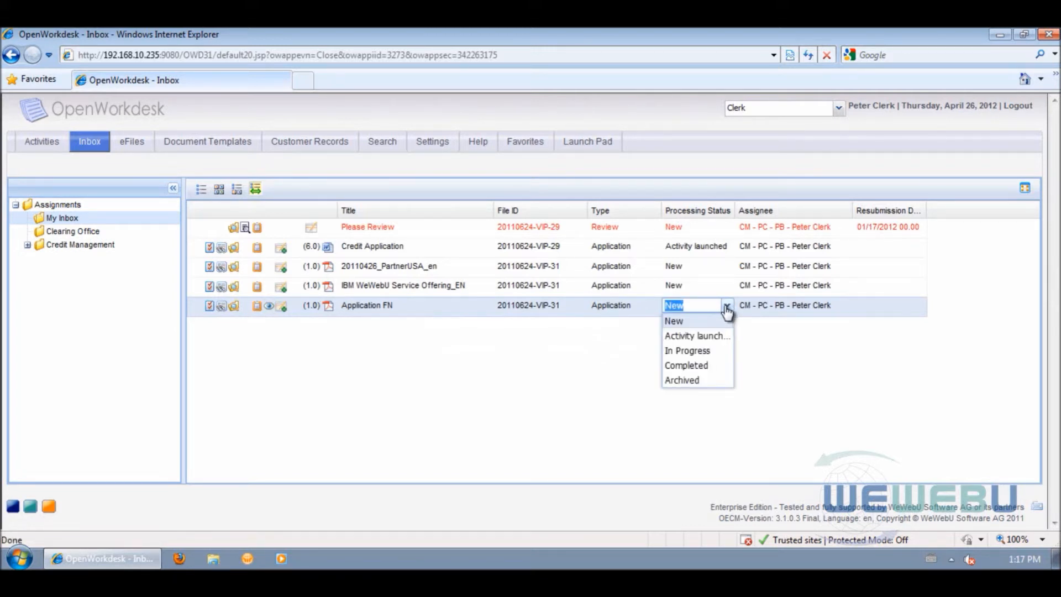
left_click(716, 342)
left_click(668, 352)
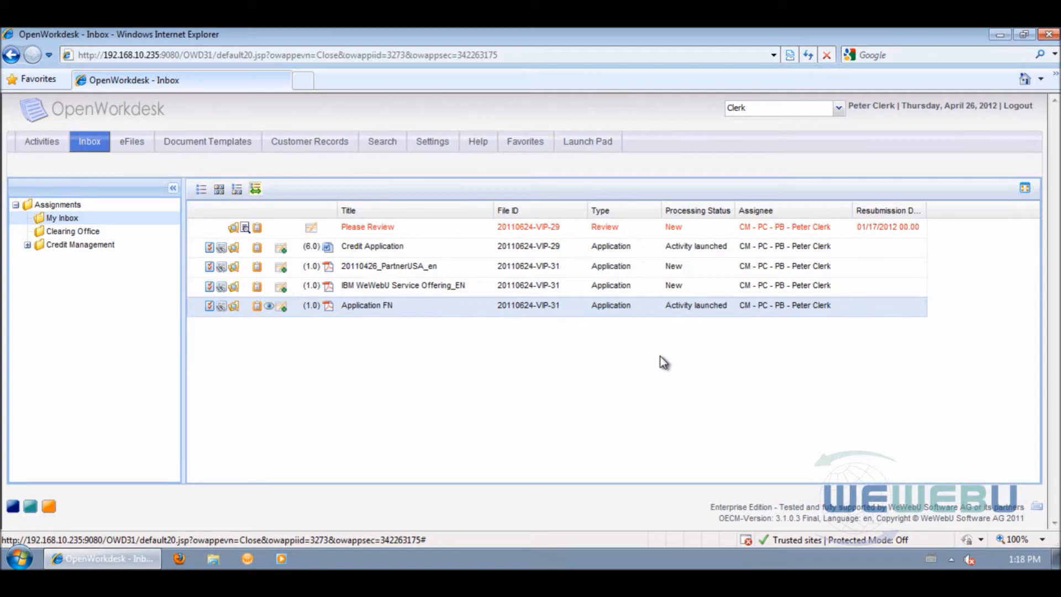
View the Workflow.PNG process diagram from the desktop, close it, and return to the OpenWorkdesk inbox
left_click(1055, 563)
left_click(414, 177)
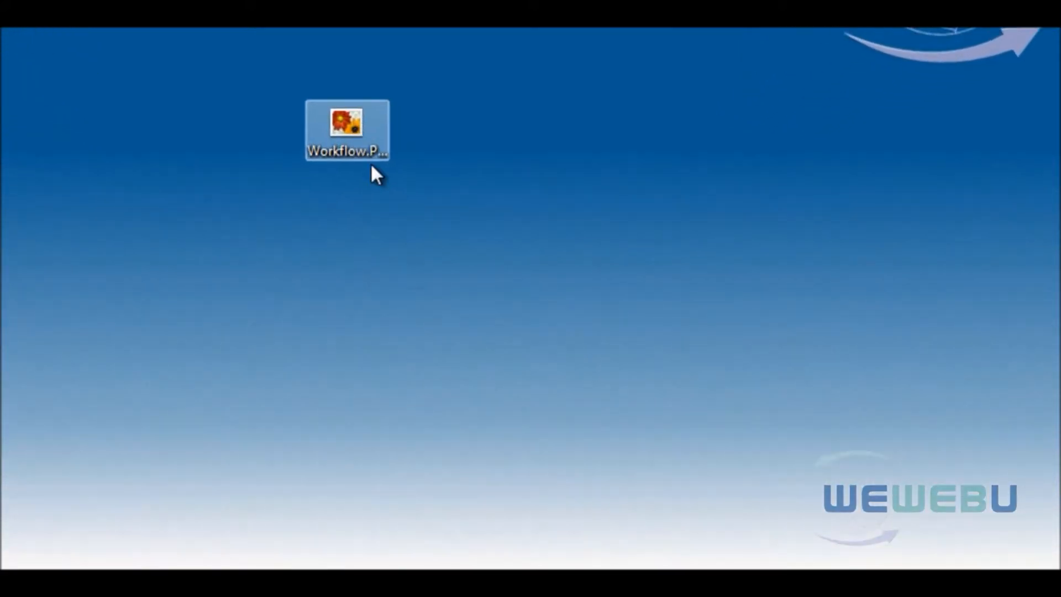
double_click(370, 166)
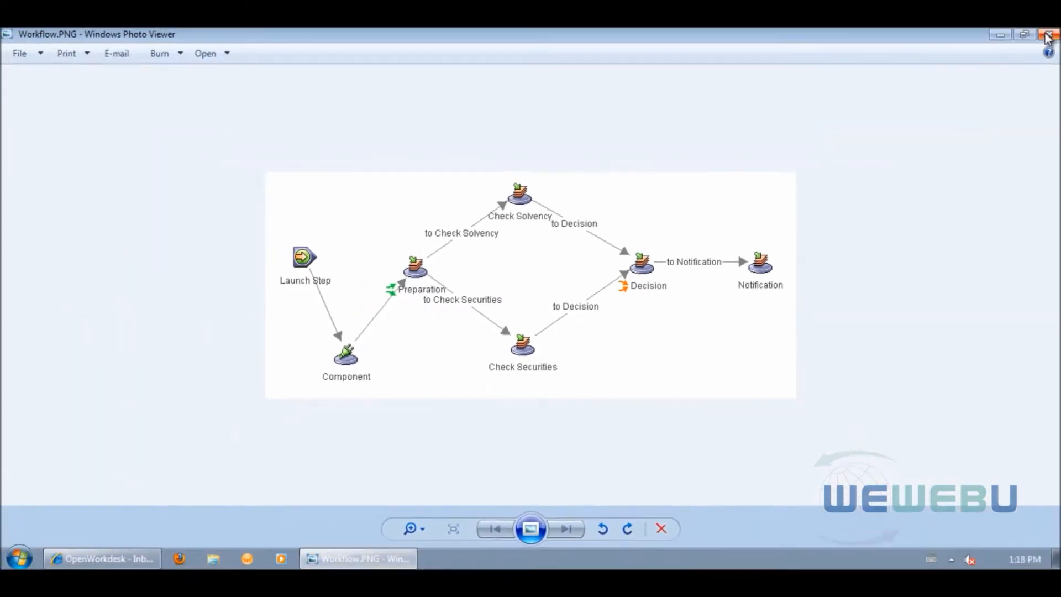
left_click(1047, 35)
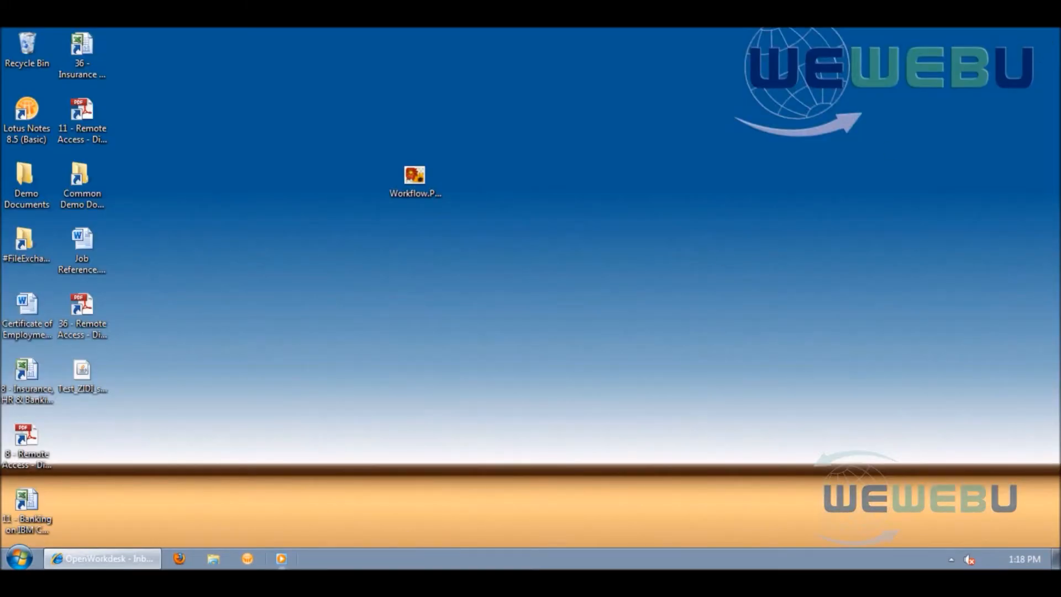
left_click(91, 559)
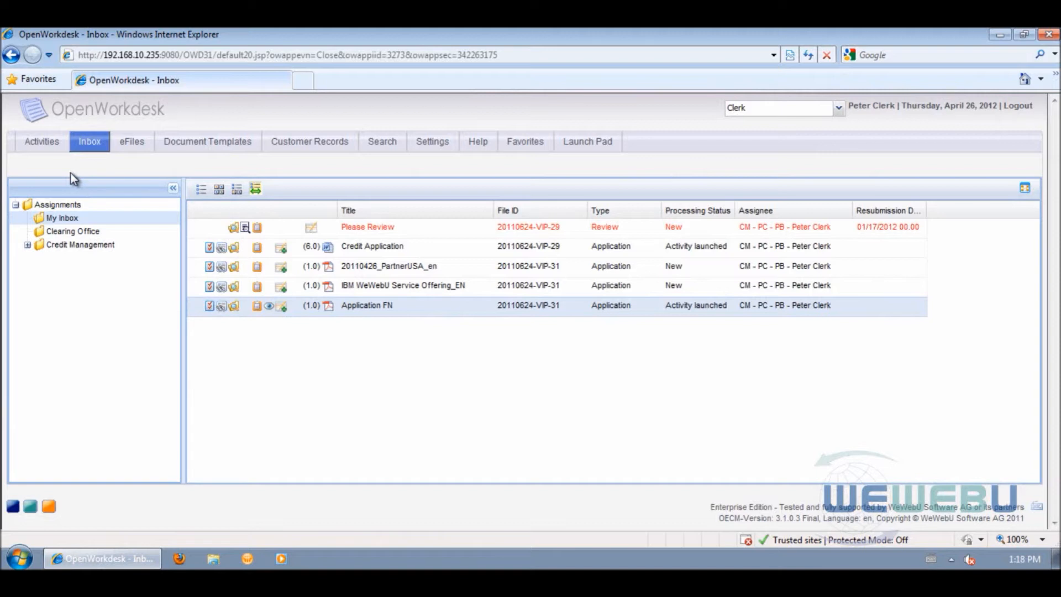
Display the Front Office activities sorted by creation date, newest first
left_click(39, 145)
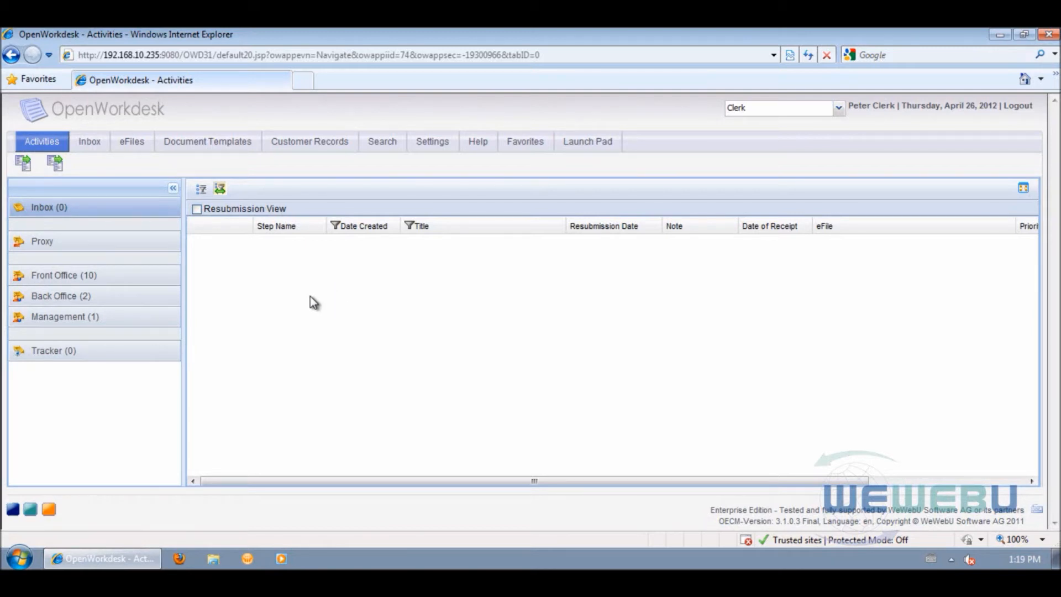
left_click(73, 281)
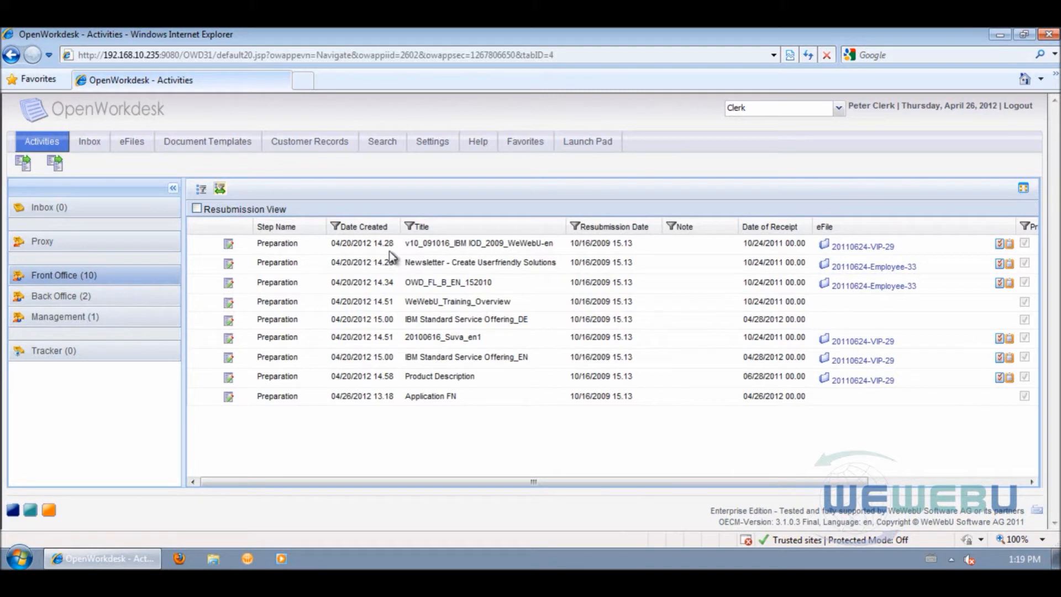
left_click(370, 228)
left_click(370, 227)
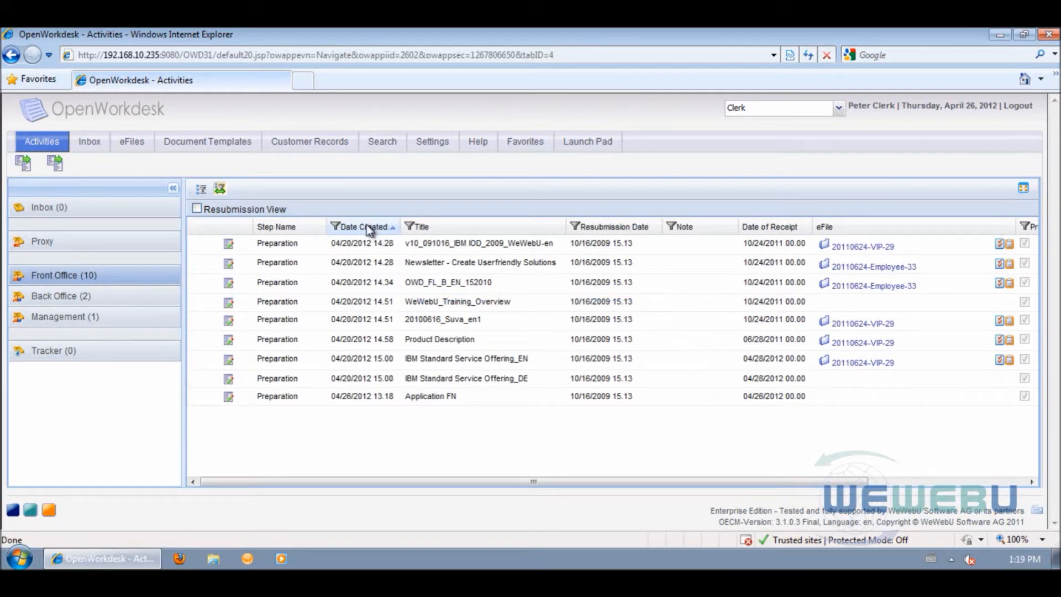
Execute the Preparation step of Application FN using its form
left_click(205, 248)
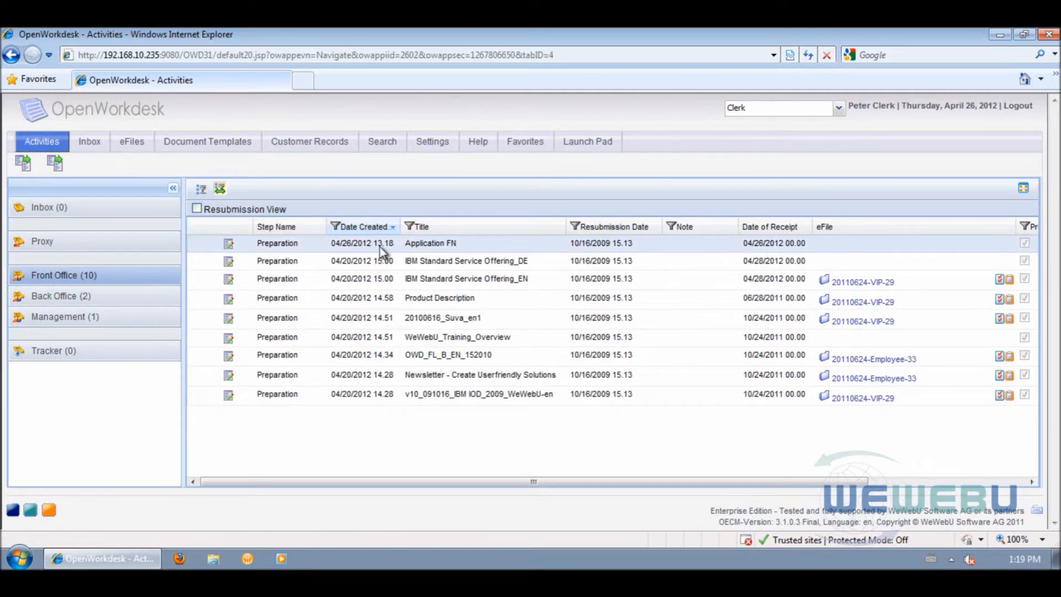
right_click(458, 245)
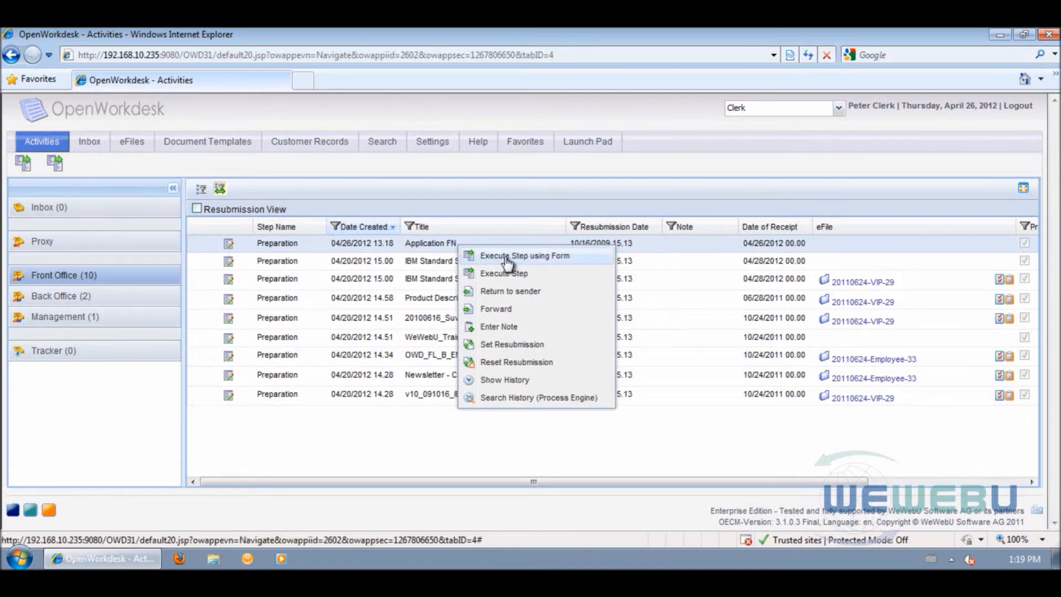
left_click(531, 256)
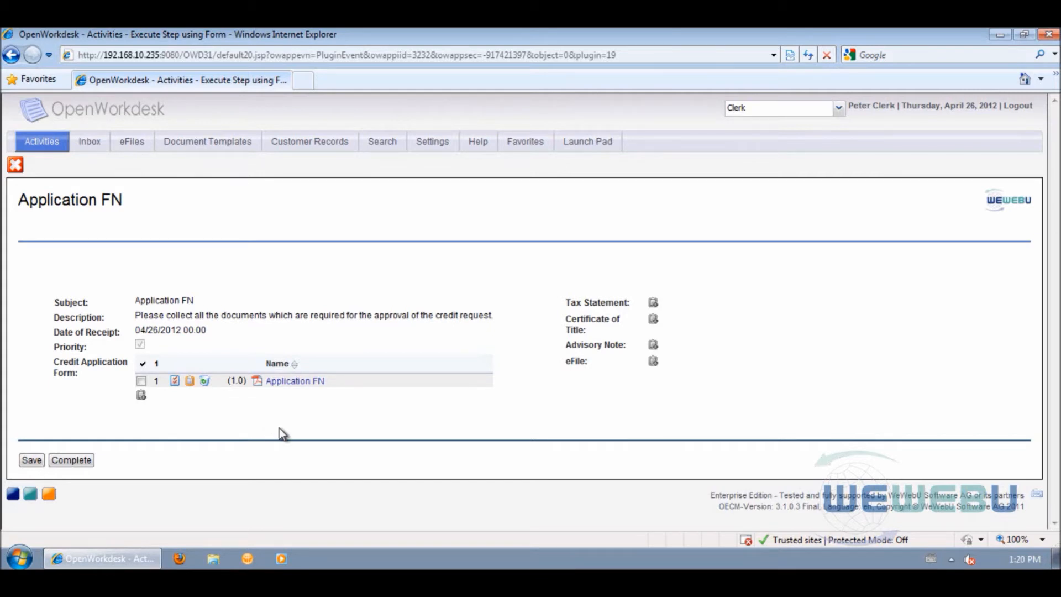
Copy eFile 20110624-VIP-31 from an eFile search into the Application FN form's eFile field, and clear the clipboard
left_click(381, 149)
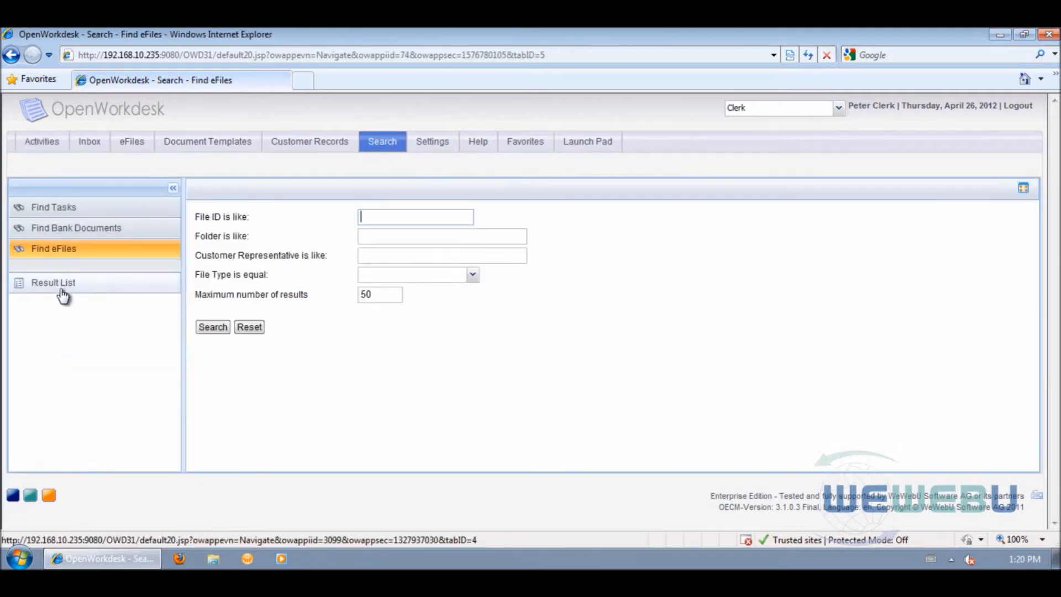
left_click(205, 330)
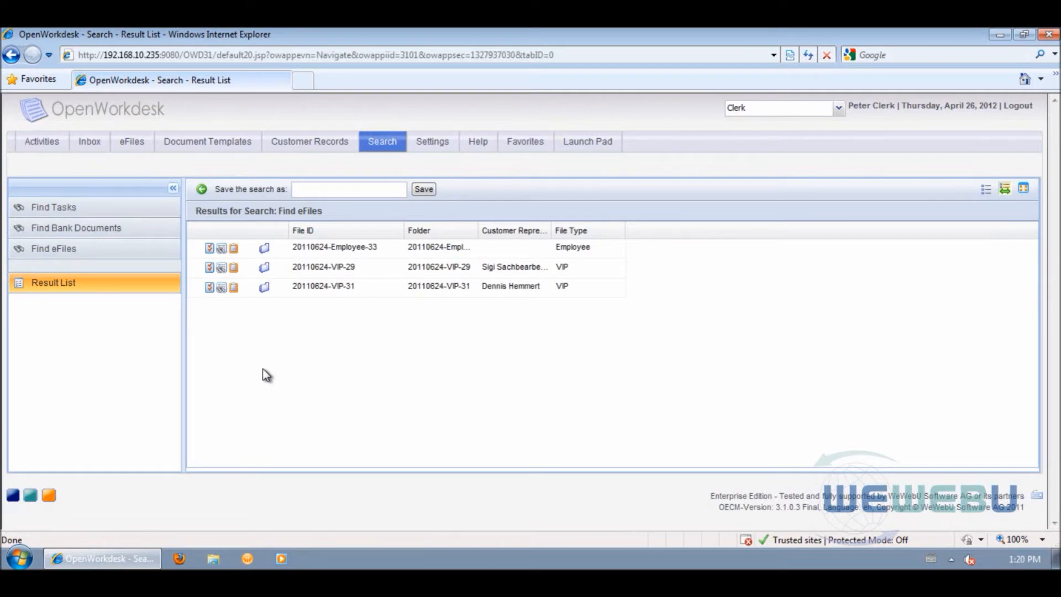
left_click(233, 287)
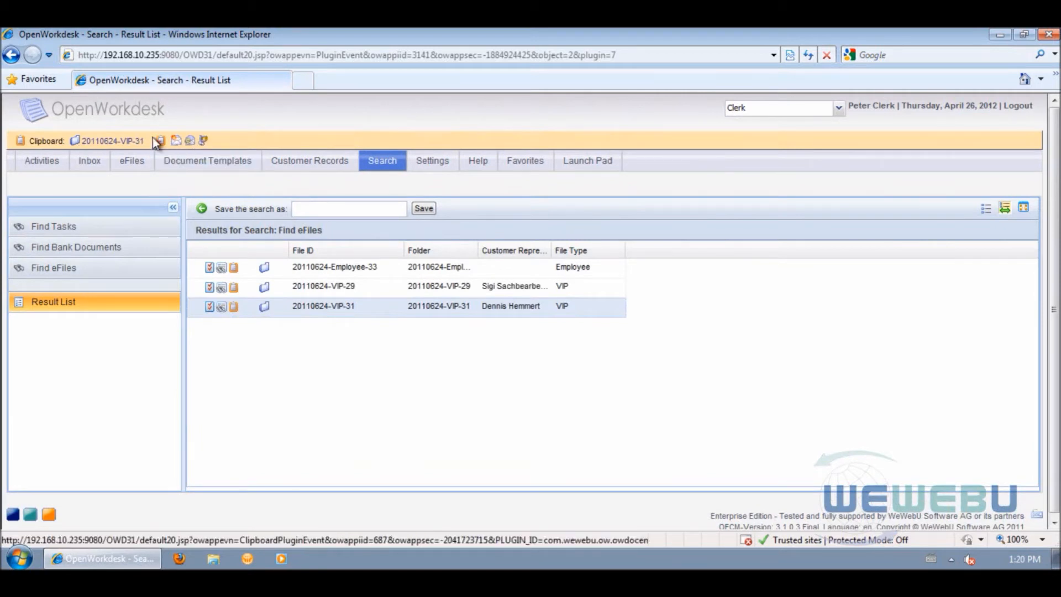
left_click(52, 166)
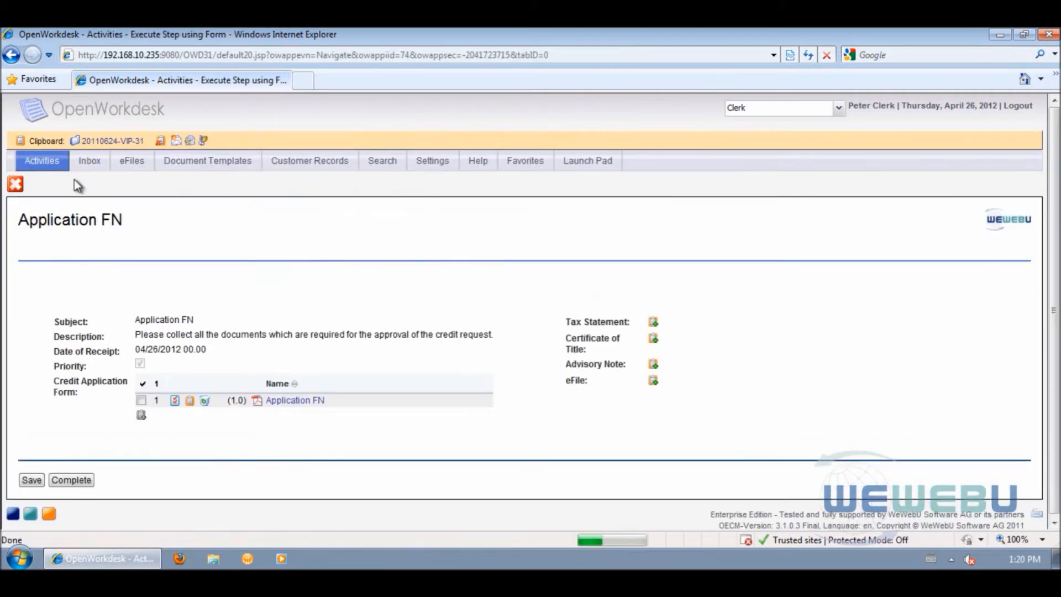
left_click(653, 382)
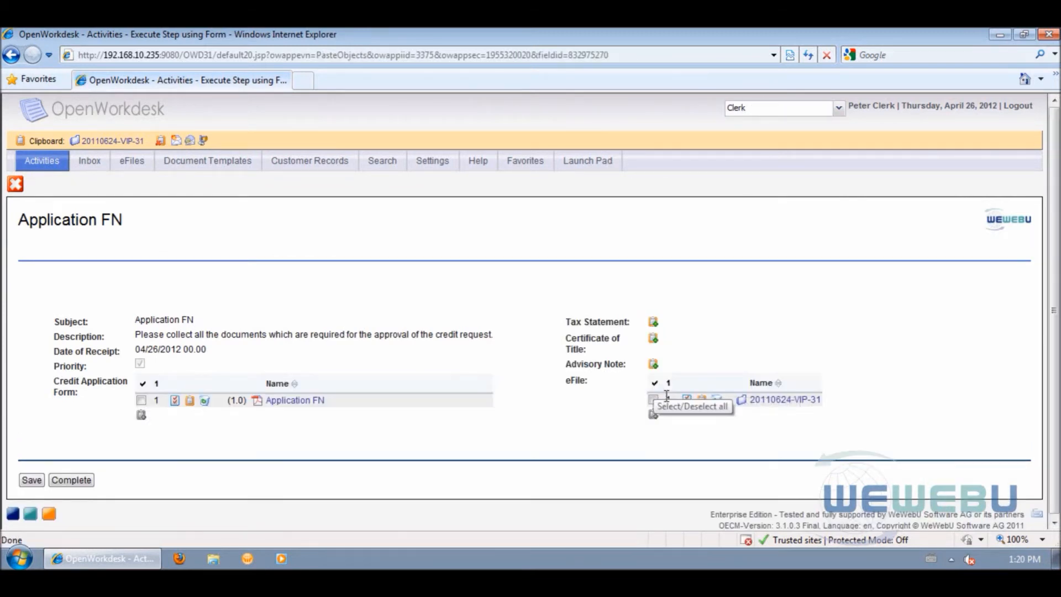
left_click(159, 141)
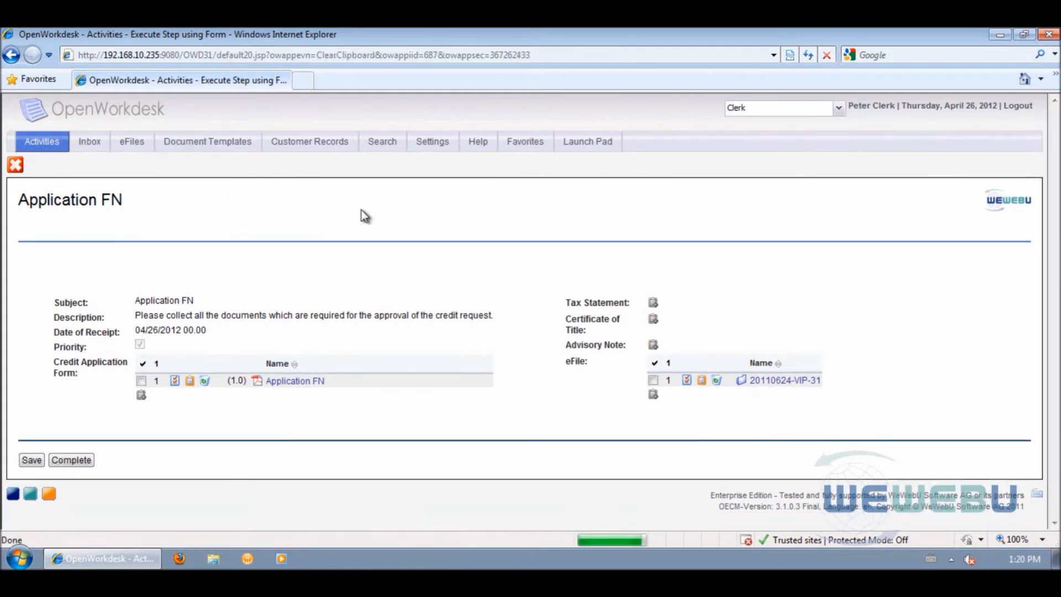
Attach the bank document IBM WeWebU Service Offering_EN to the form as the Tax Statement and complete the Preparation step
left_click(380, 145)
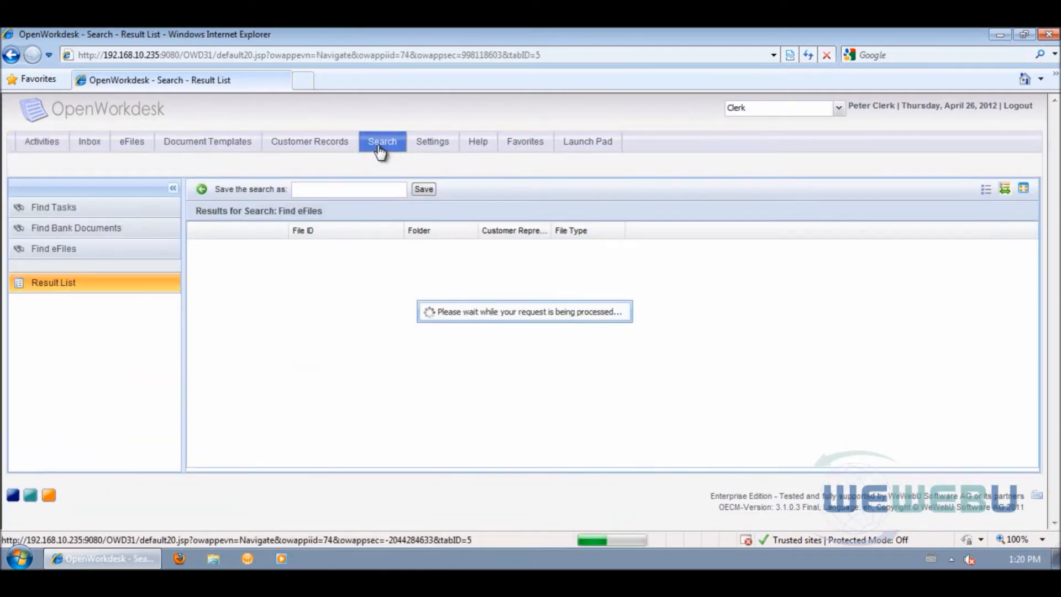
left_click(72, 230)
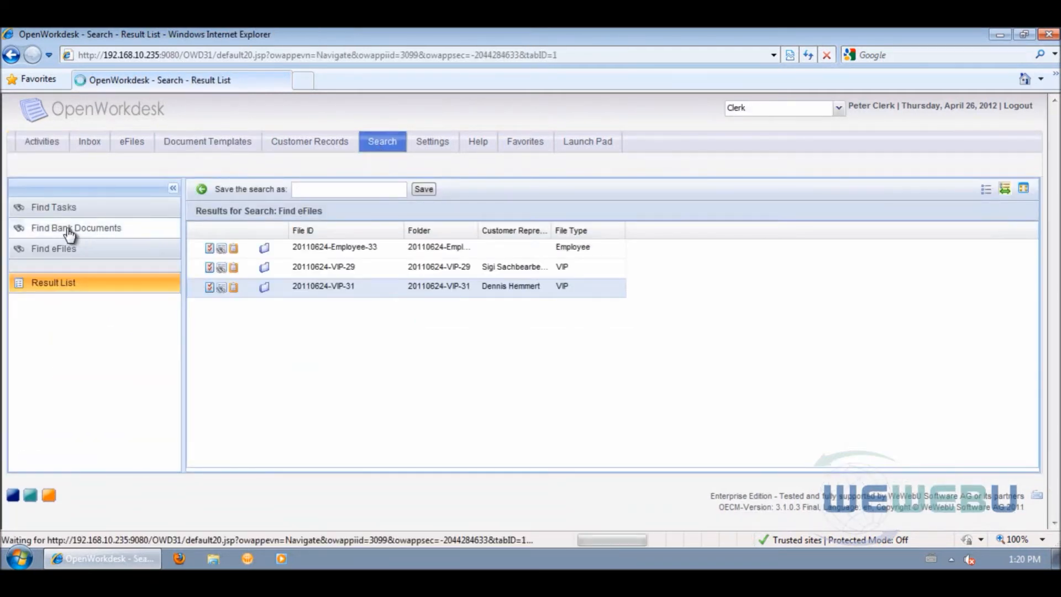
left_click(213, 406)
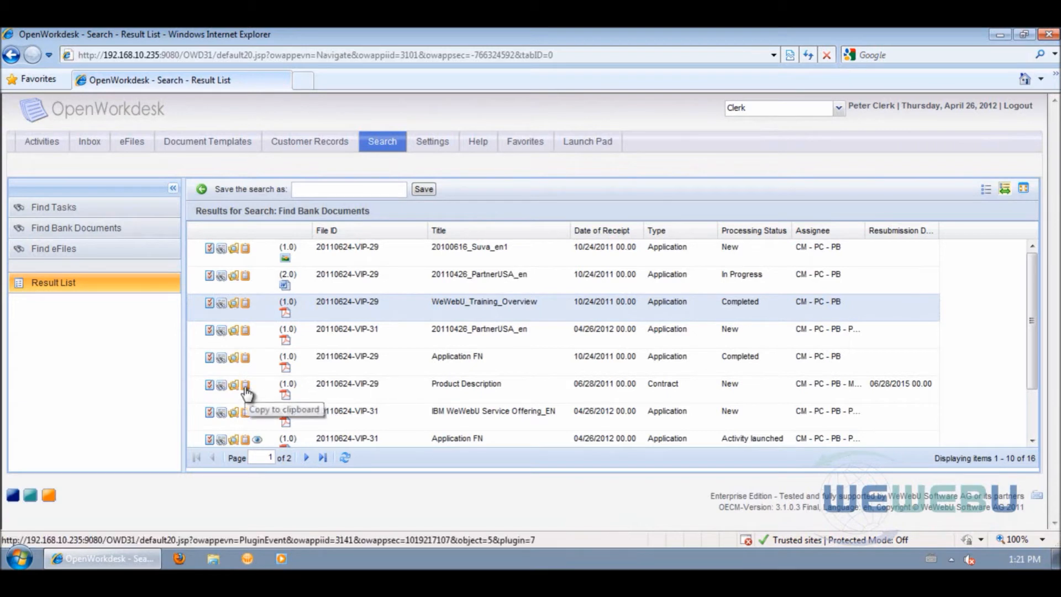
left_click(246, 415)
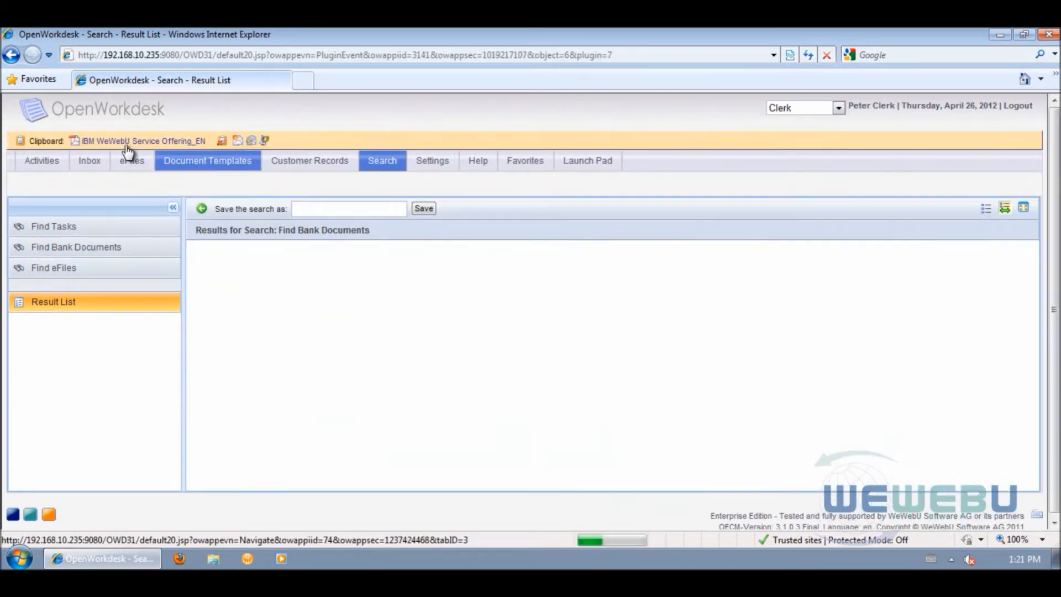
left_click(45, 161)
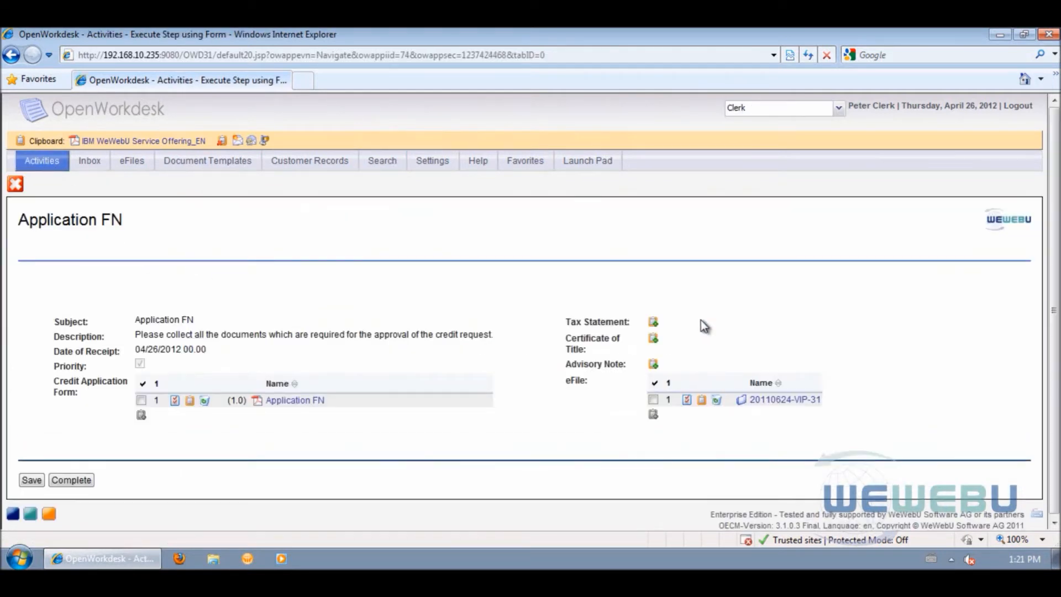
left_click(654, 322)
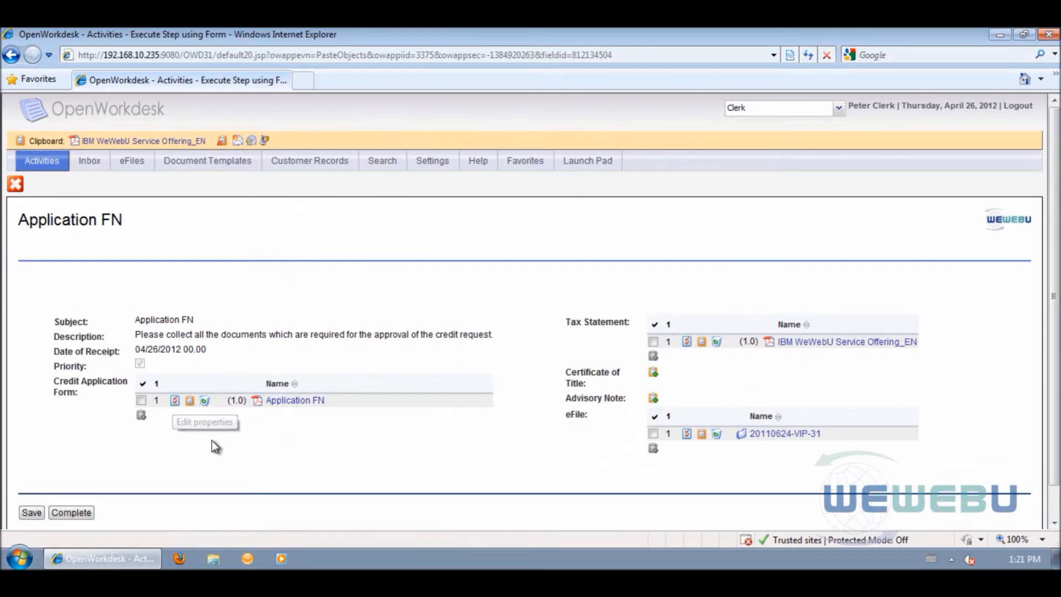
left_click(72, 513)
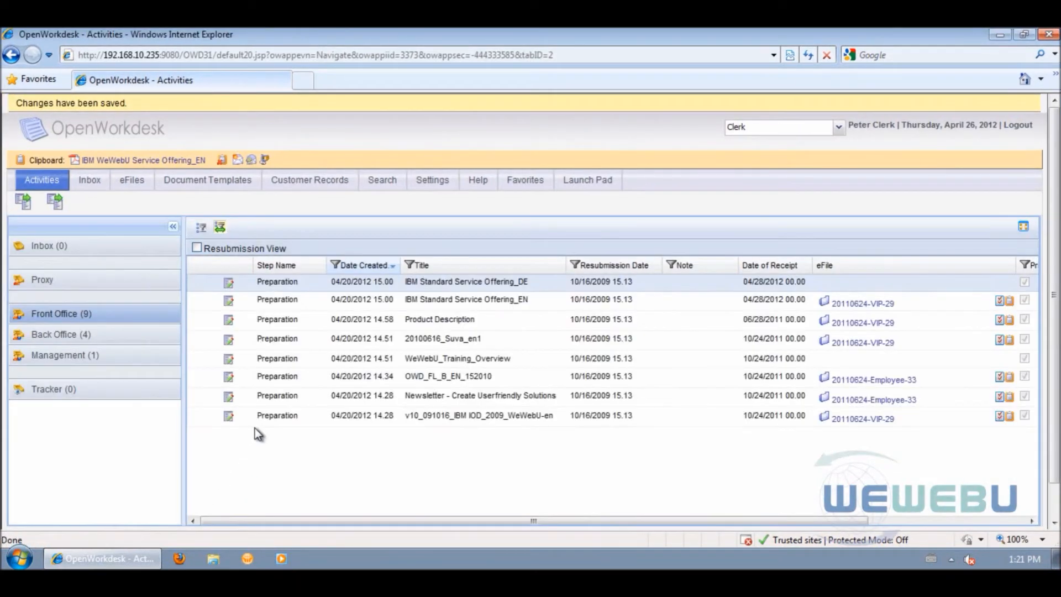
Execute the Back Office Check Securities step of Application FN using its form, with the comment "thats ok", and complete it
left_click(109, 335)
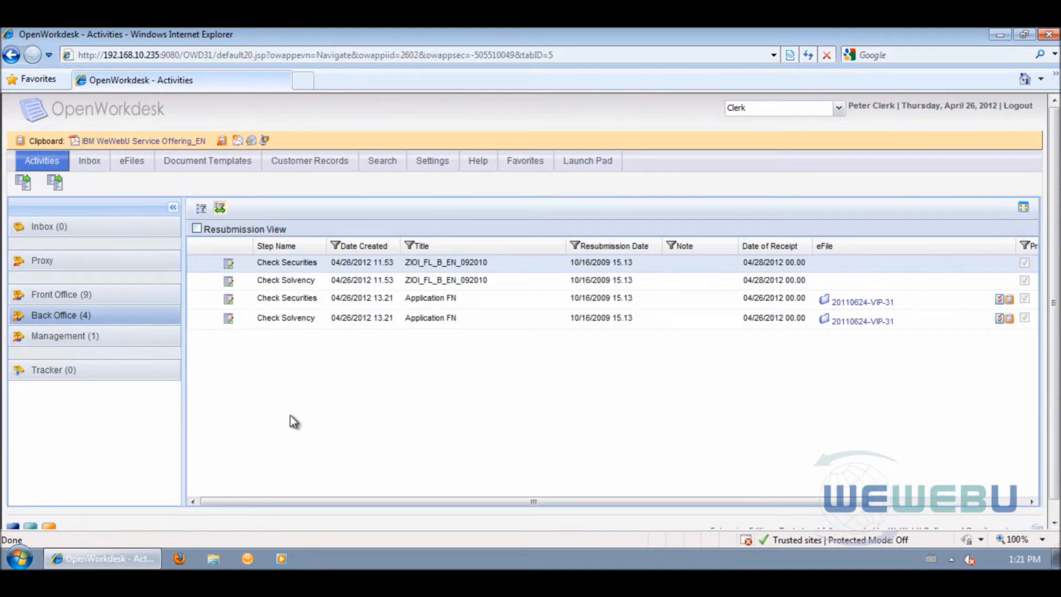
left_click(204, 298)
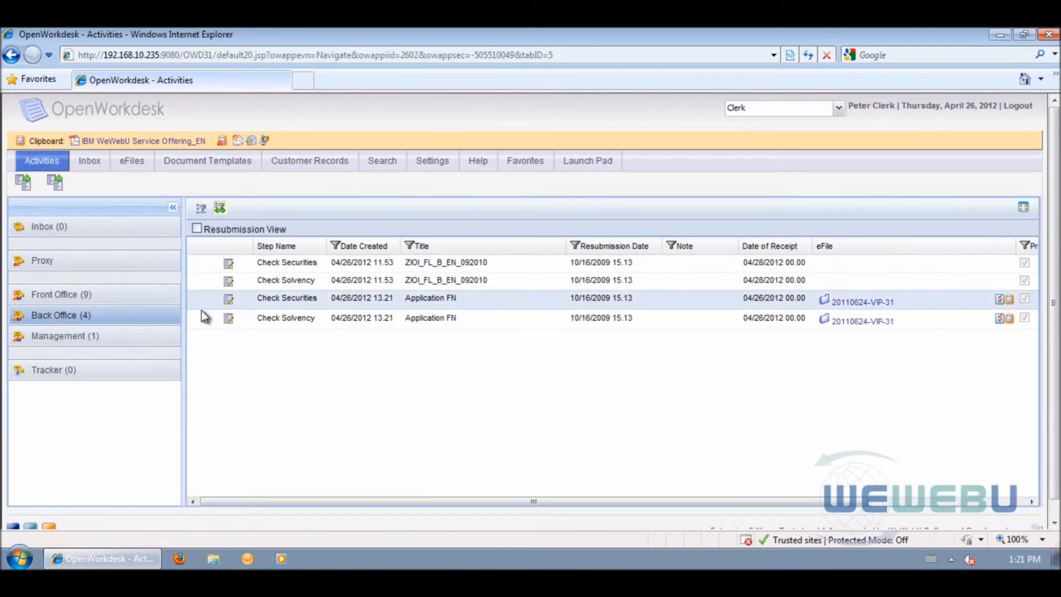
left_click(200, 316, "ctrl")
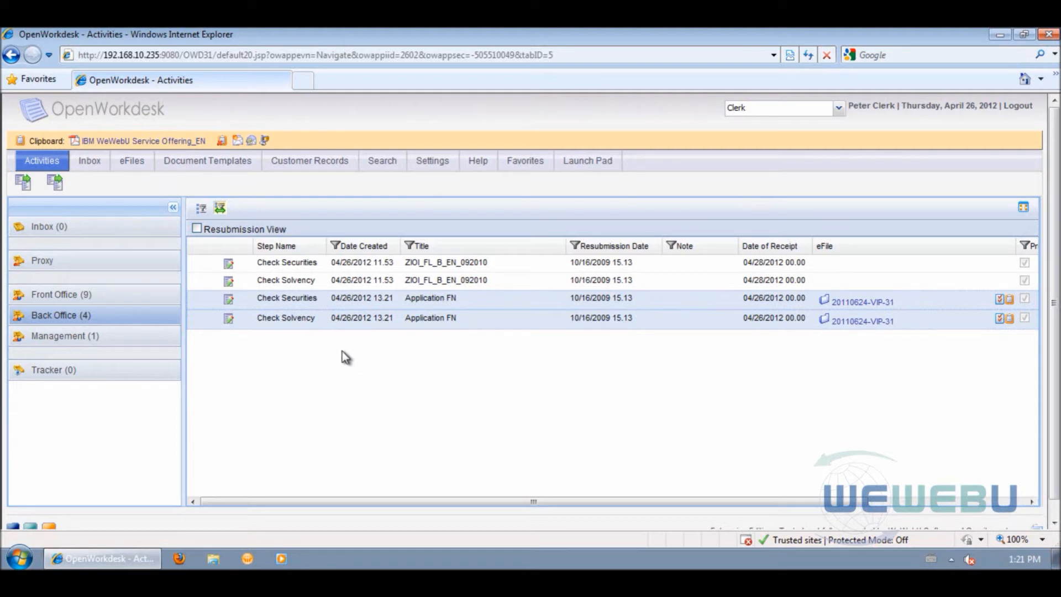
left_click(203, 302)
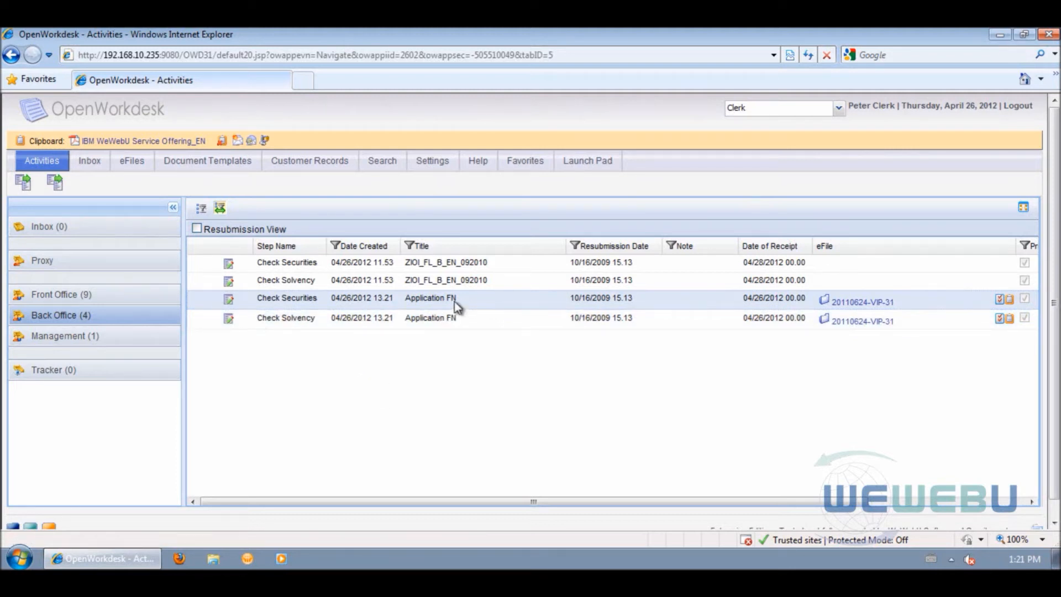
right_click(432, 302)
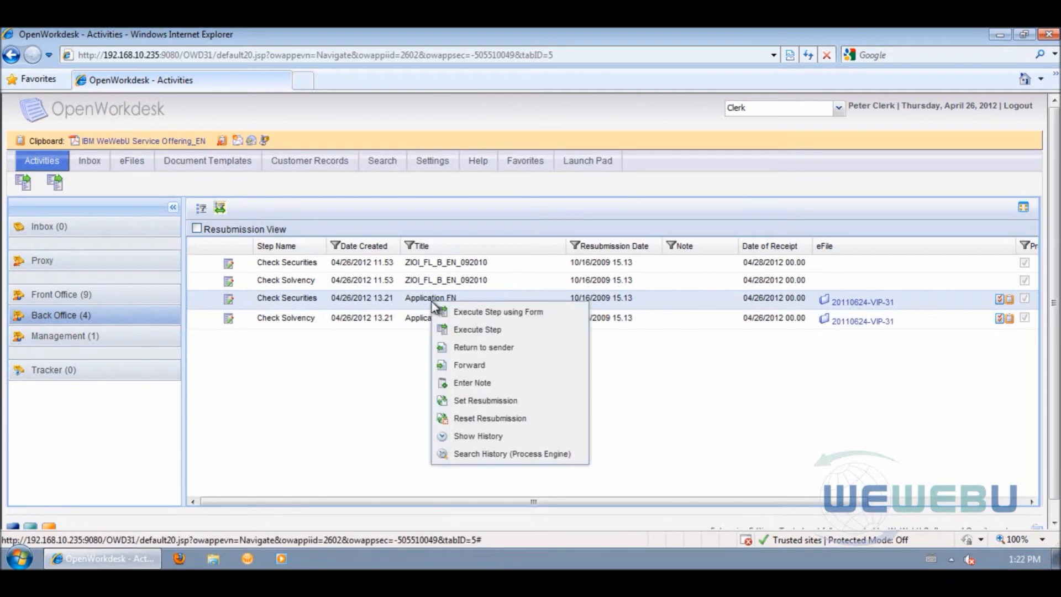
left_click(471, 314)
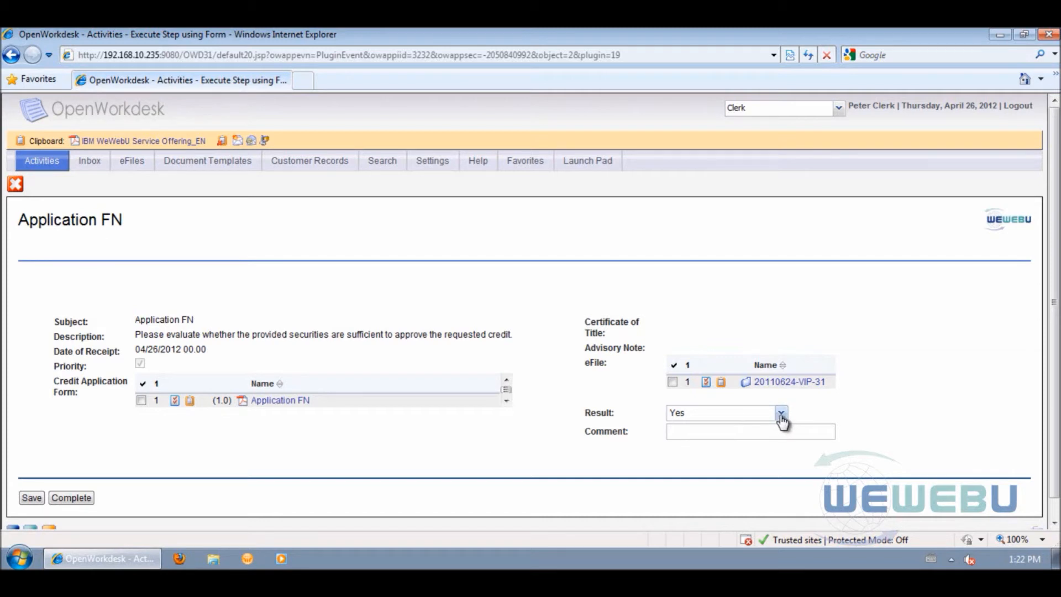
left_click(741, 428)
type("thats ok")
left_click(70, 498)
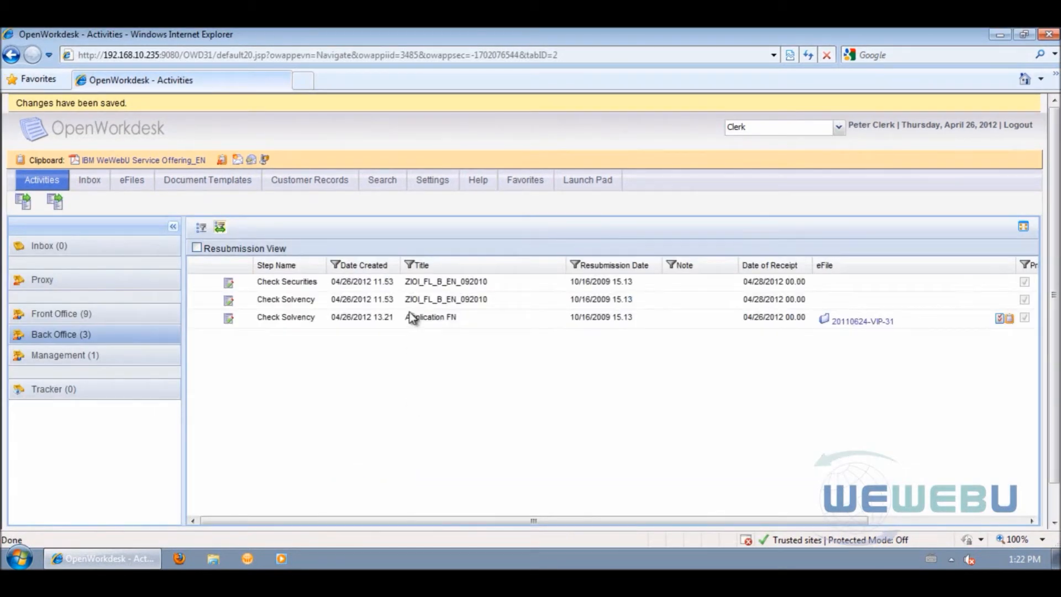
Execute the Check Solvency step of Application FN using its form, with the comment "approved", and complete it
right_click(410, 324)
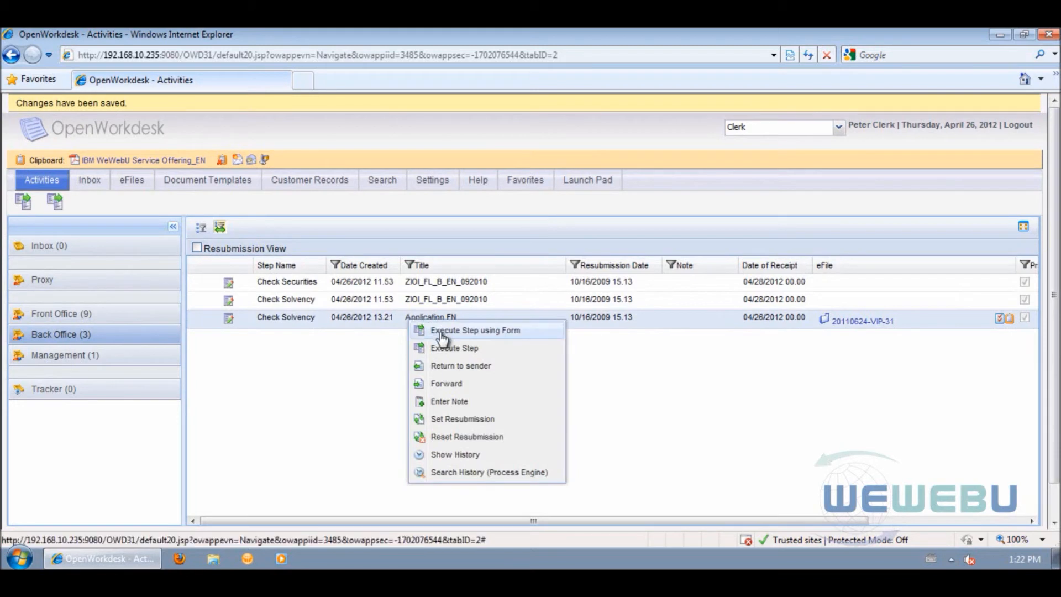
left_click(441, 331)
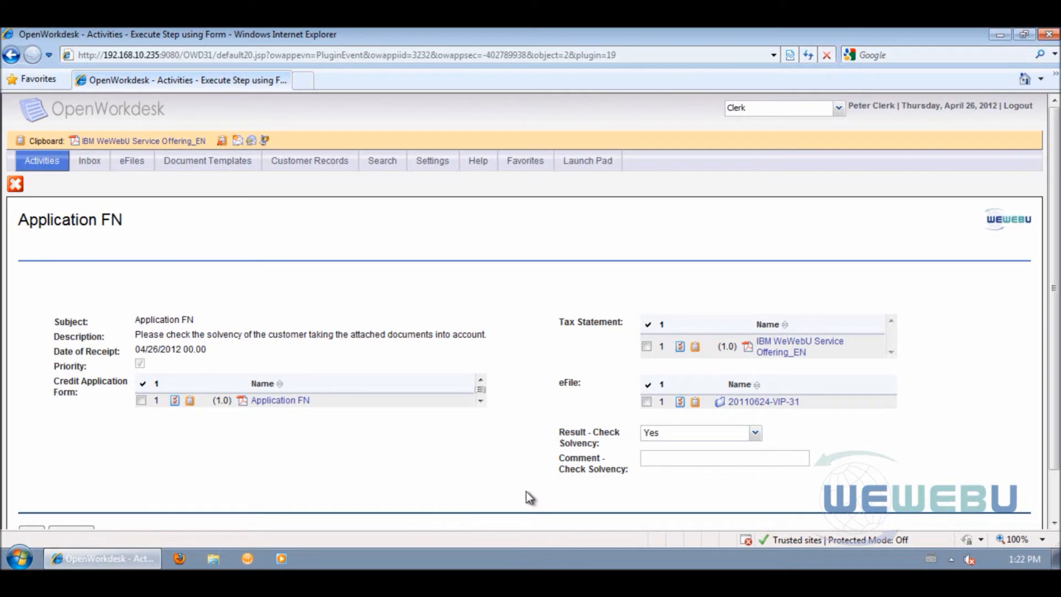
left_click(656, 457)
type("approved")
scroll(287, 458, "down", 3)
left_click(71, 478)
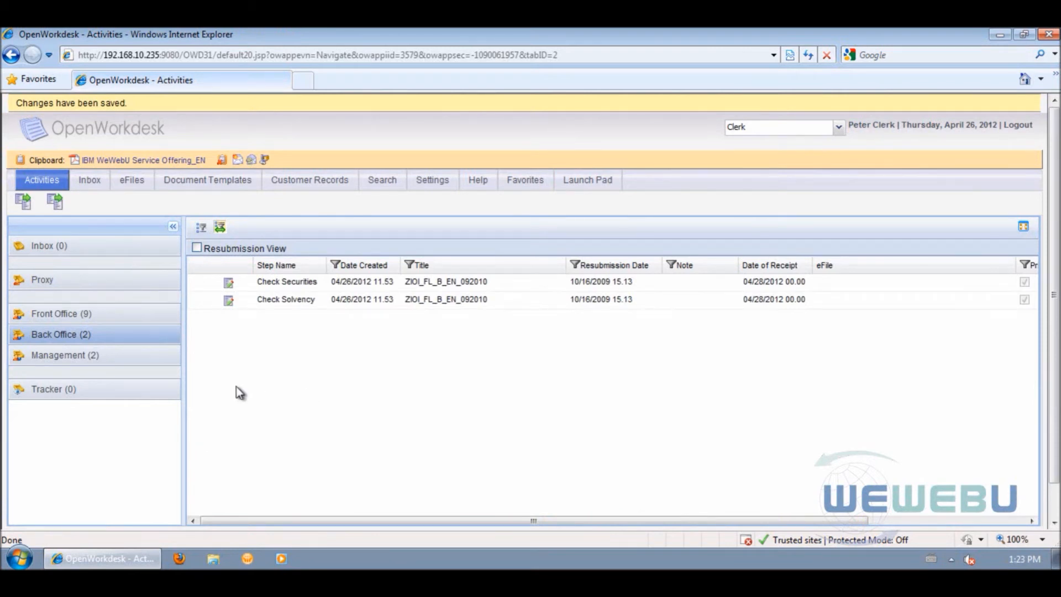
Forward the Management Decision activity of Application FN to your own inbox
left_click(77, 359)
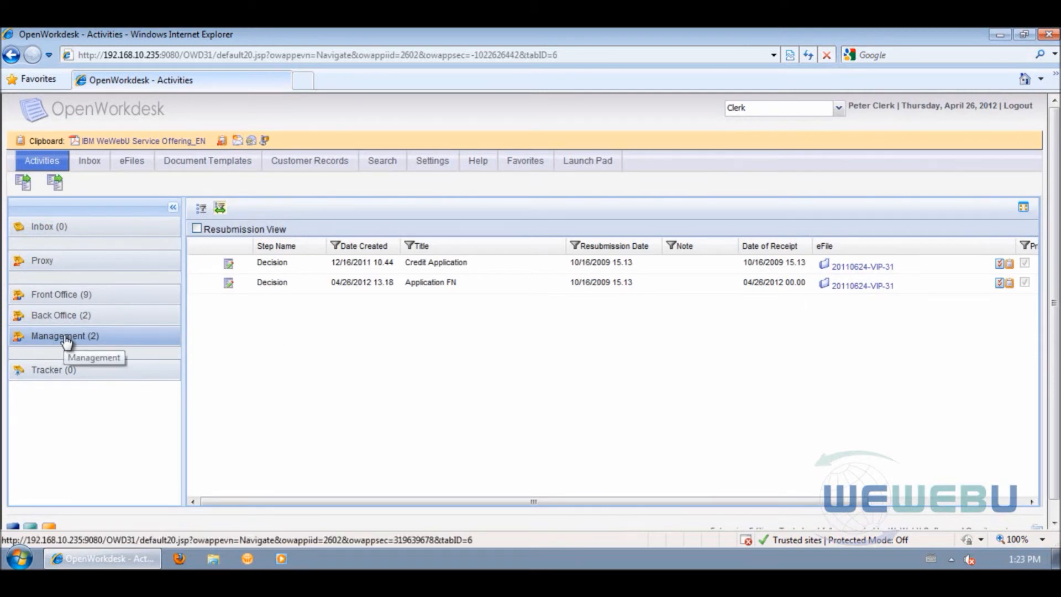
right_click(465, 287)
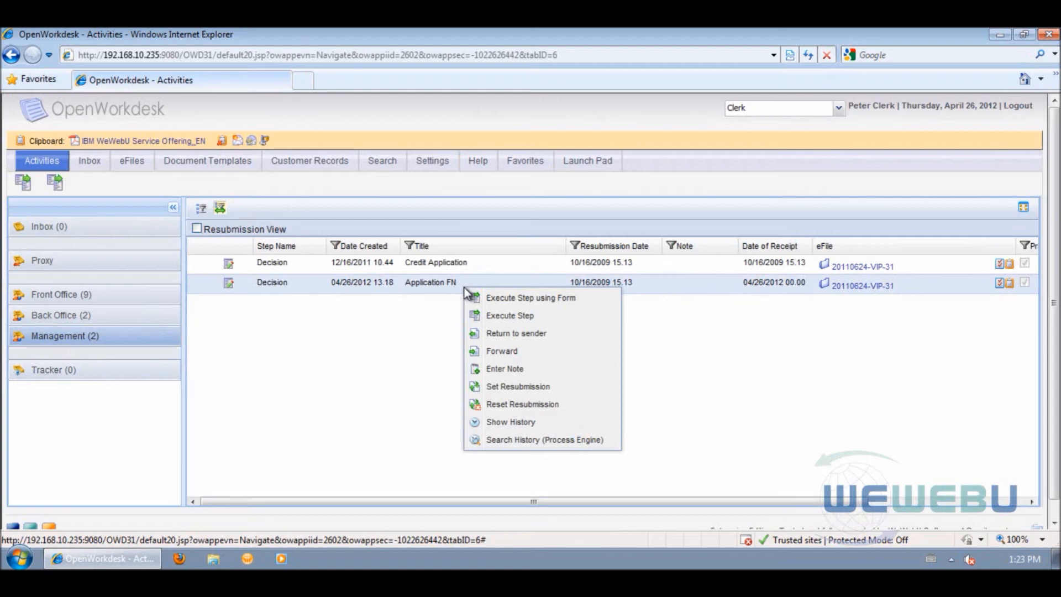
left_click(513, 354)
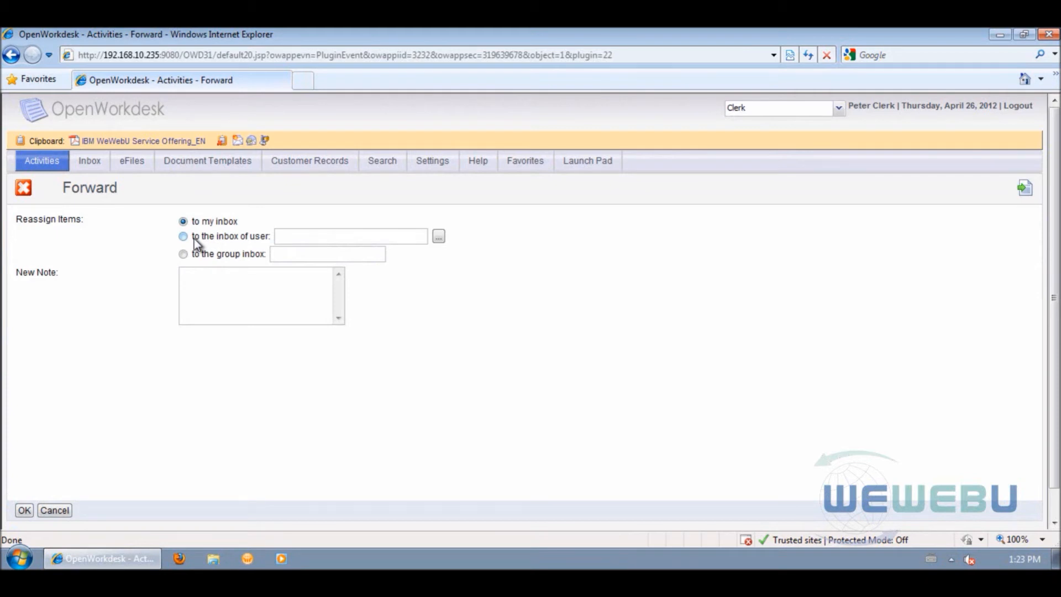
left_click(25, 510)
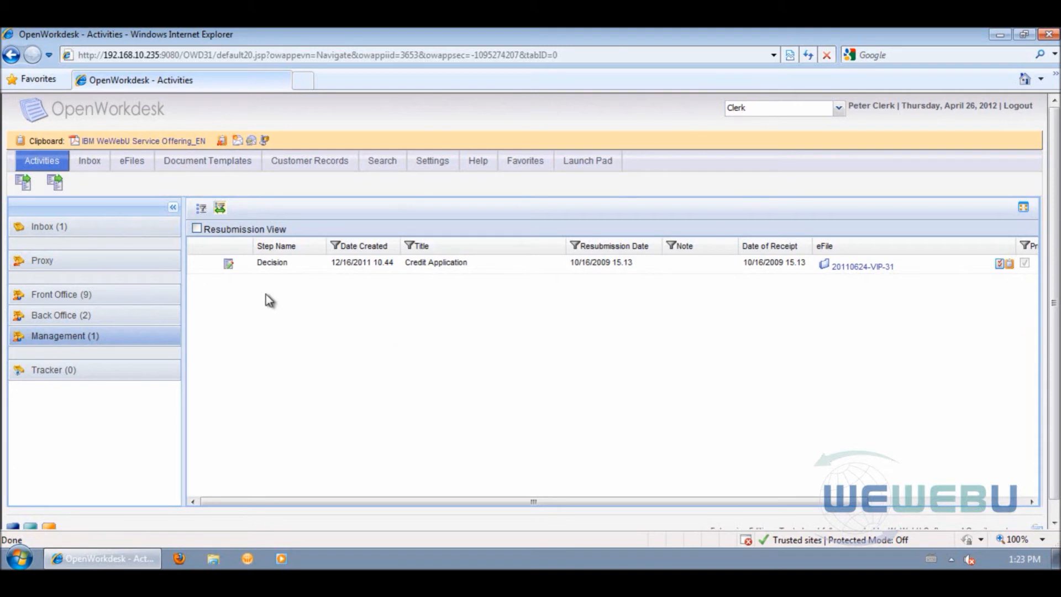
Open the Application FN Decision form from the personal inbox and reassign the activity
left_click(60, 229)
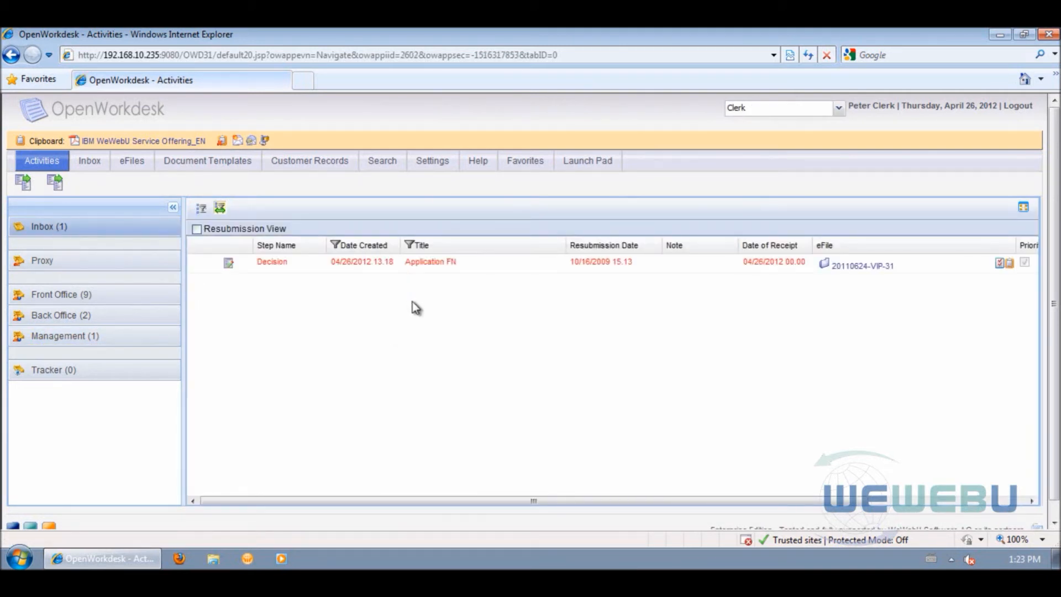
right_click(316, 265)
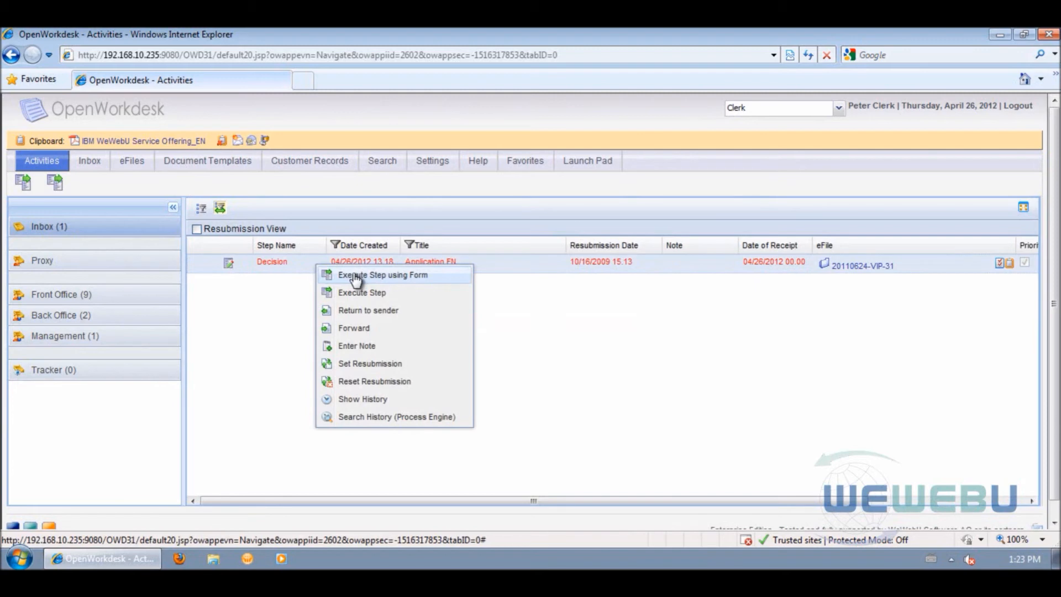
left_click(354, 276)
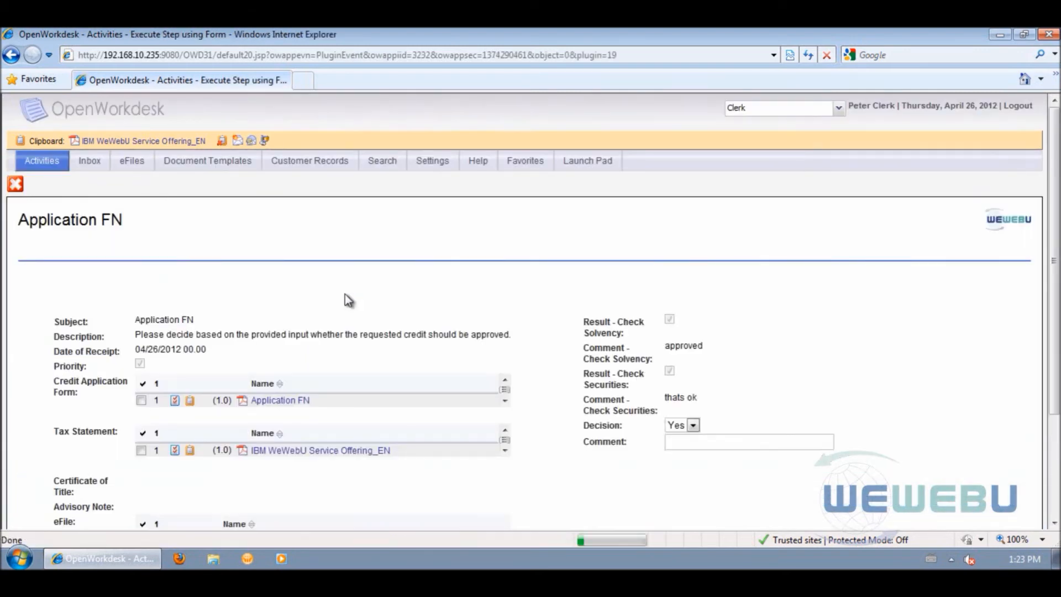
scroll(250, 405, "down", 3)
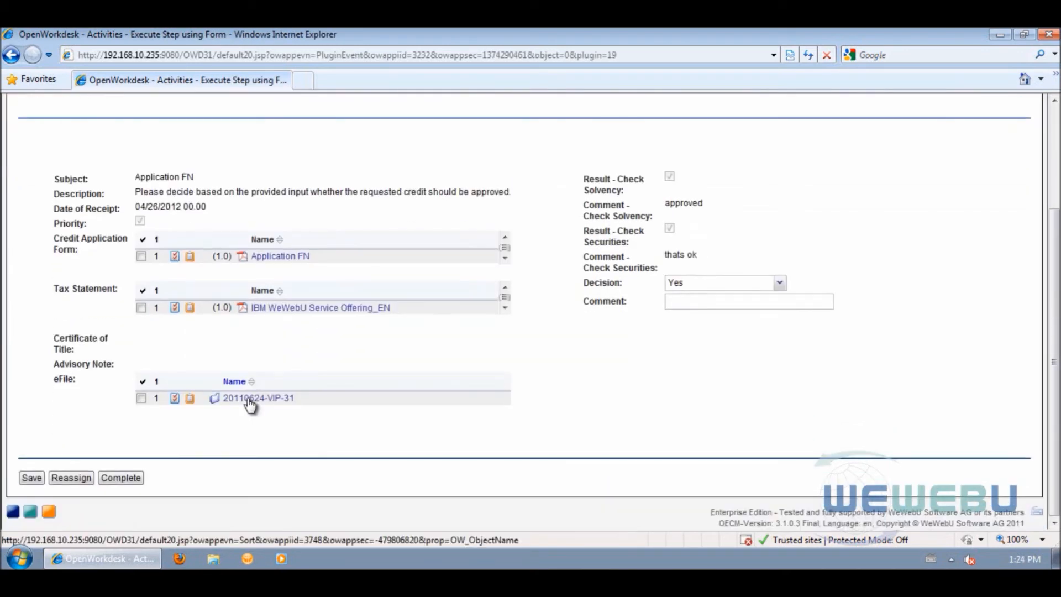
left_click(68, 479)
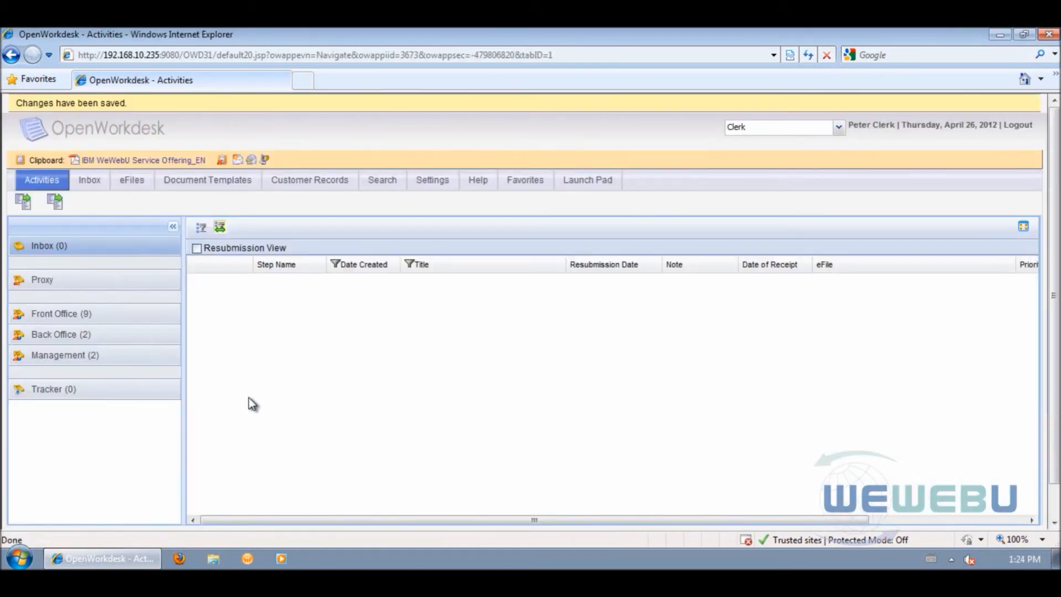
Set the resubmission date of the Management Decision activity for Application FN to 04/27/2012 00.00
left_click(88, 356)
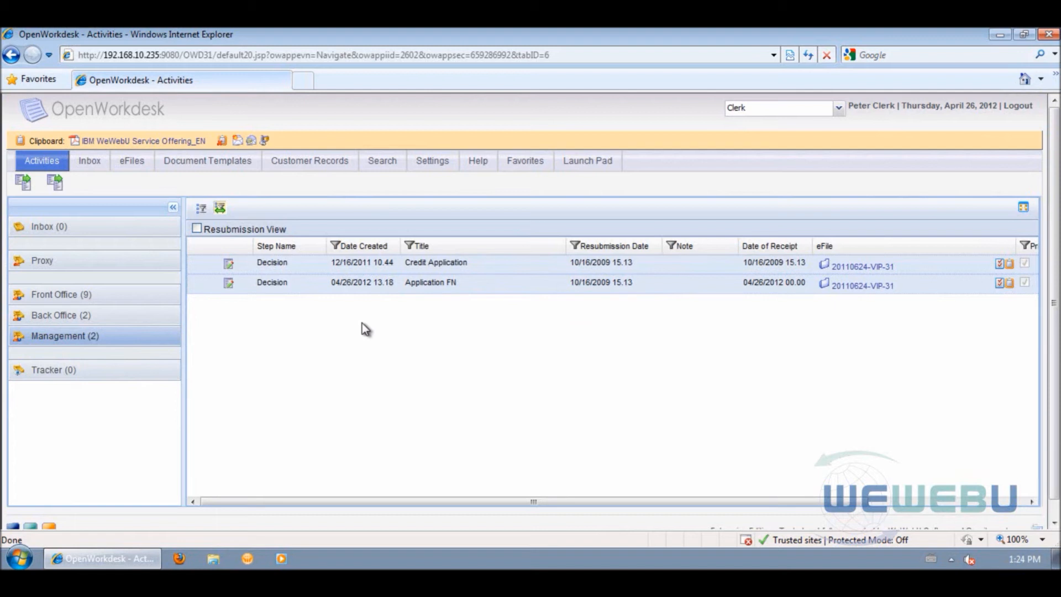
right_click(472, 283)
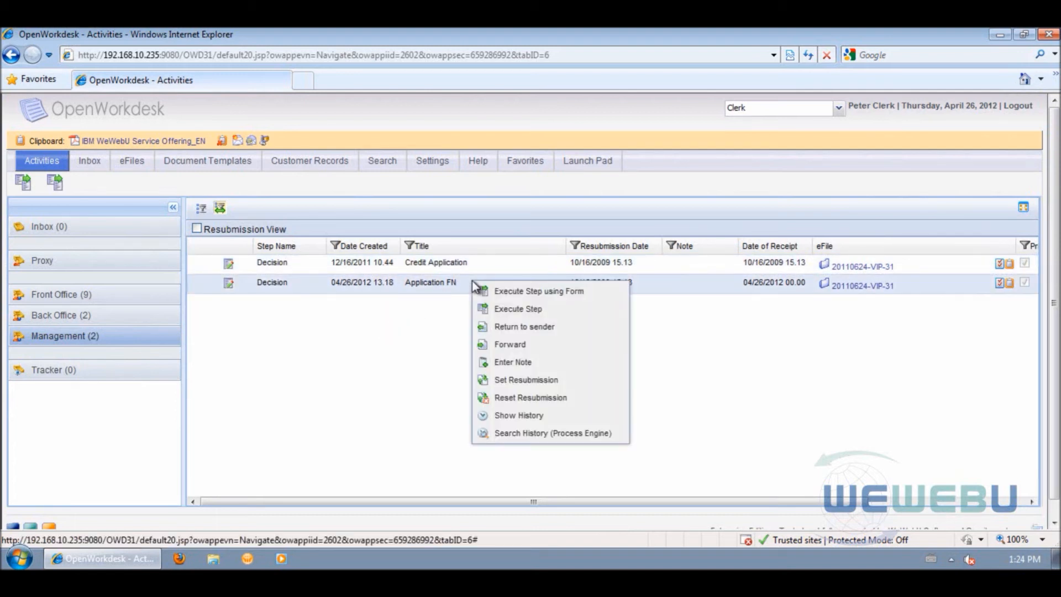
left_click(505, 380)
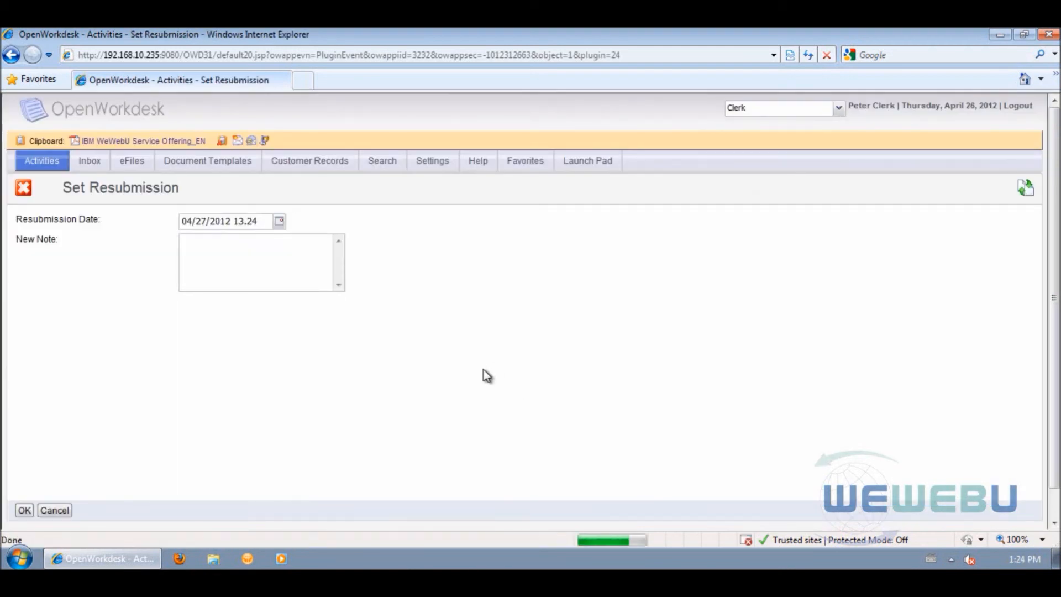
left_click(279, 221)
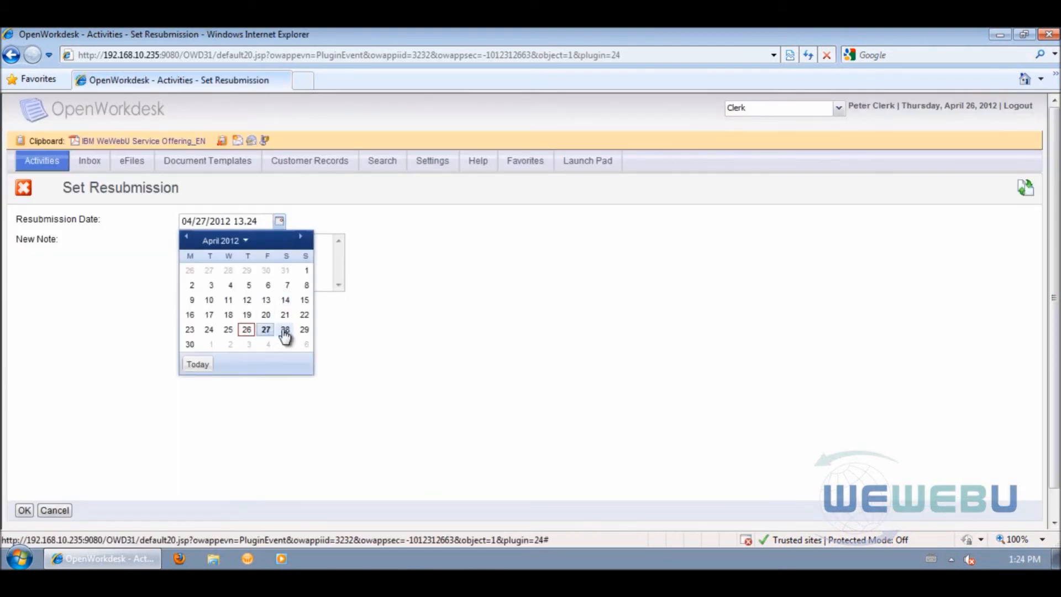
left_click(266, 330)
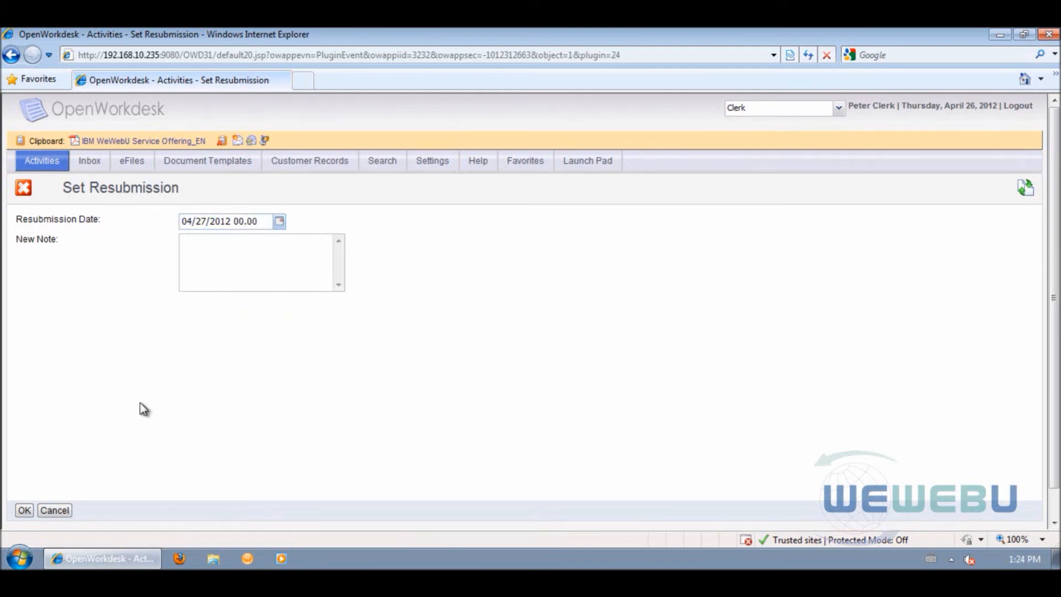
left_click(25, 509)
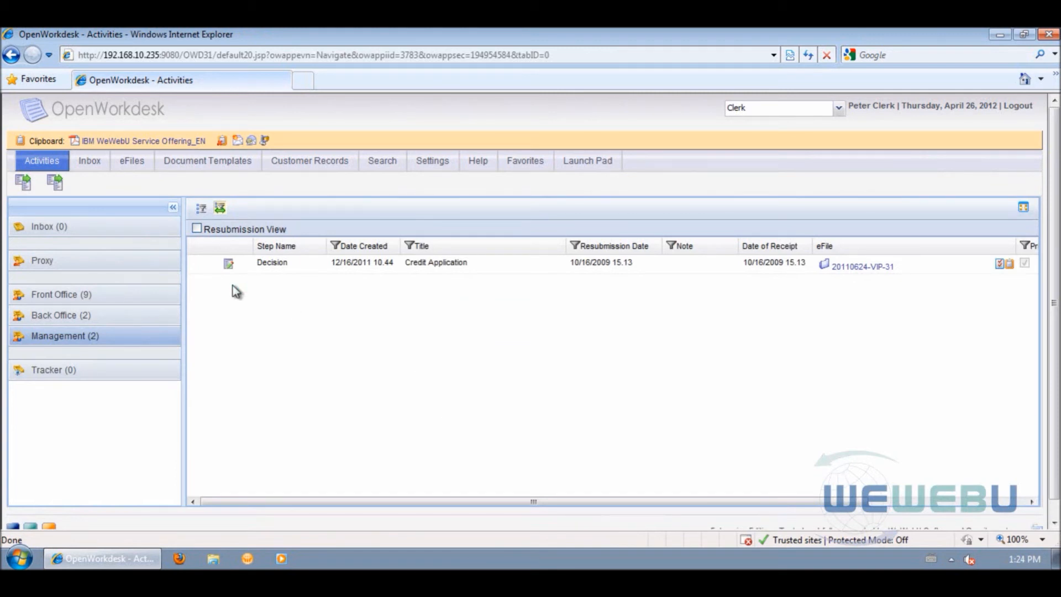
Reset the resubmission of Application FN from the Resubmission View and return to the regular Management list
left_click(196, 229)
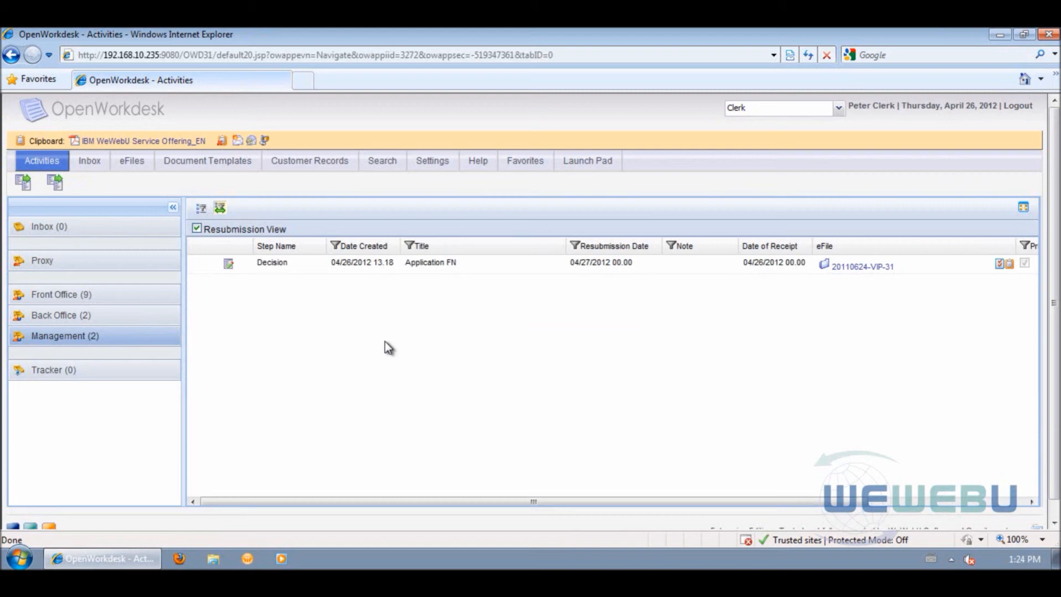
right_click(462, 263)
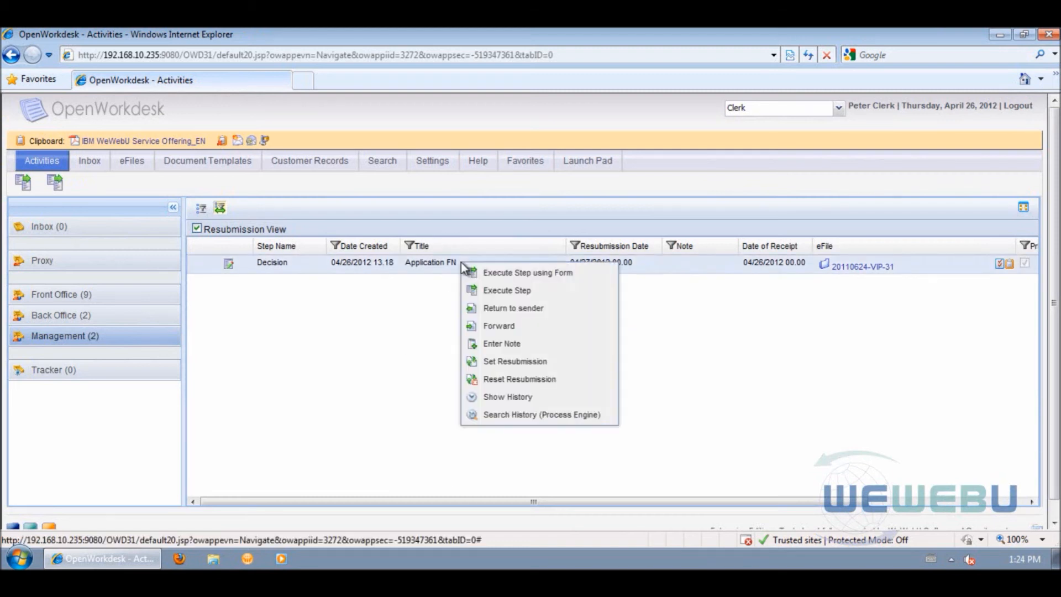
left_click(509, 381)
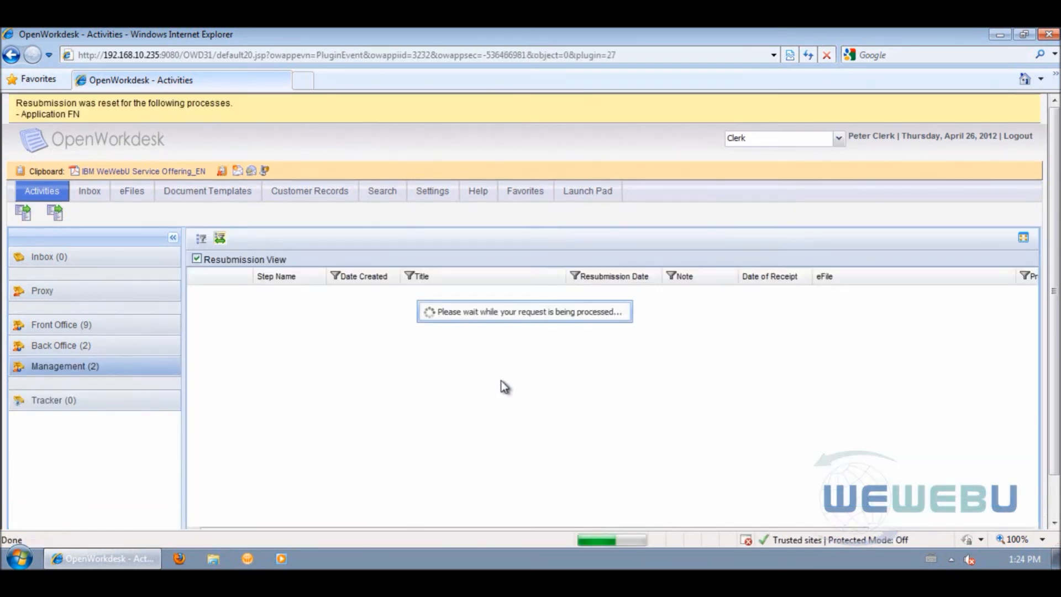
left_click(197, 259)
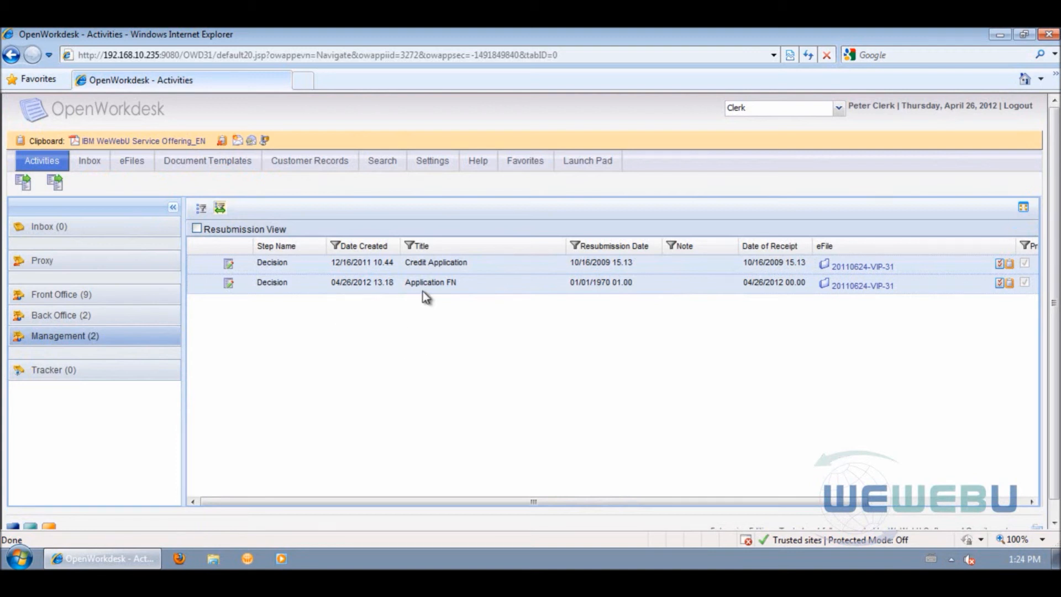
Execute the Decision step of Application FN using its form, with the comment "final approved", and complete it
left_click(194, 290)
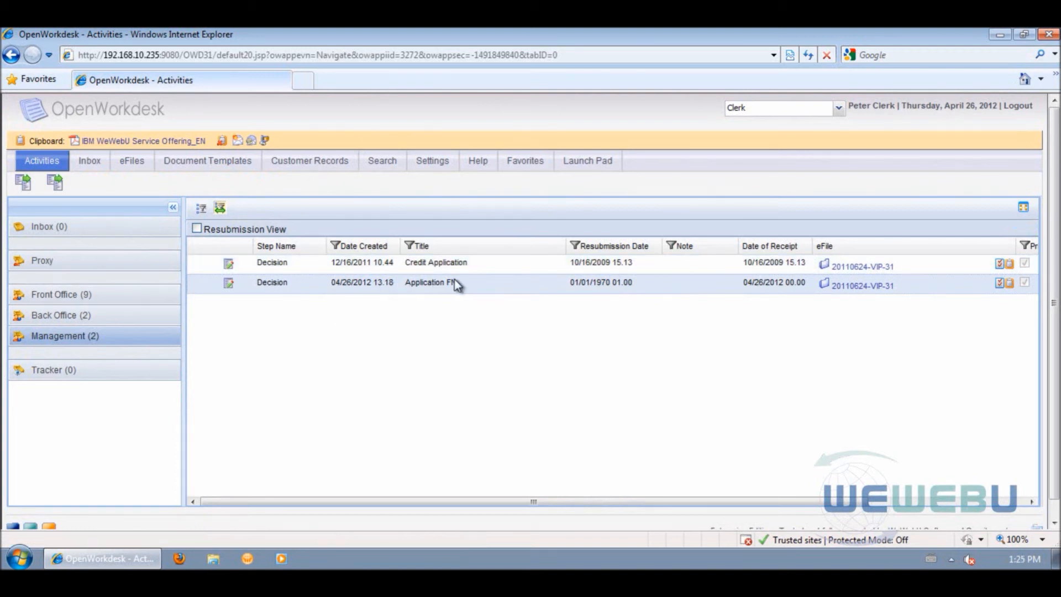
right_click(470, 283)
left_click(503, 293)
scroll(305, 308, "down", 3)
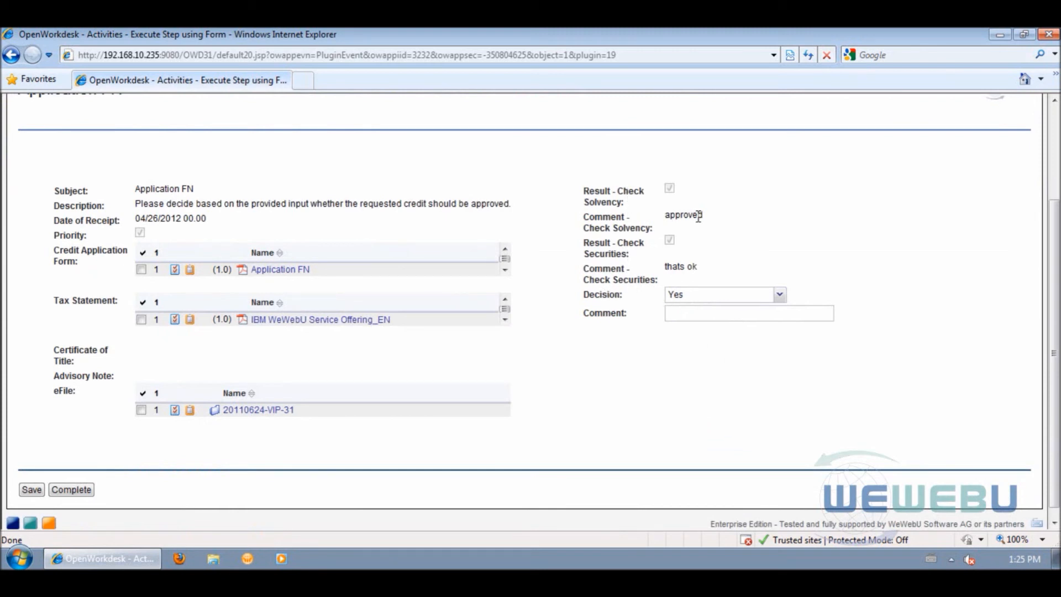
left_click(685, 320)
type("final approved")
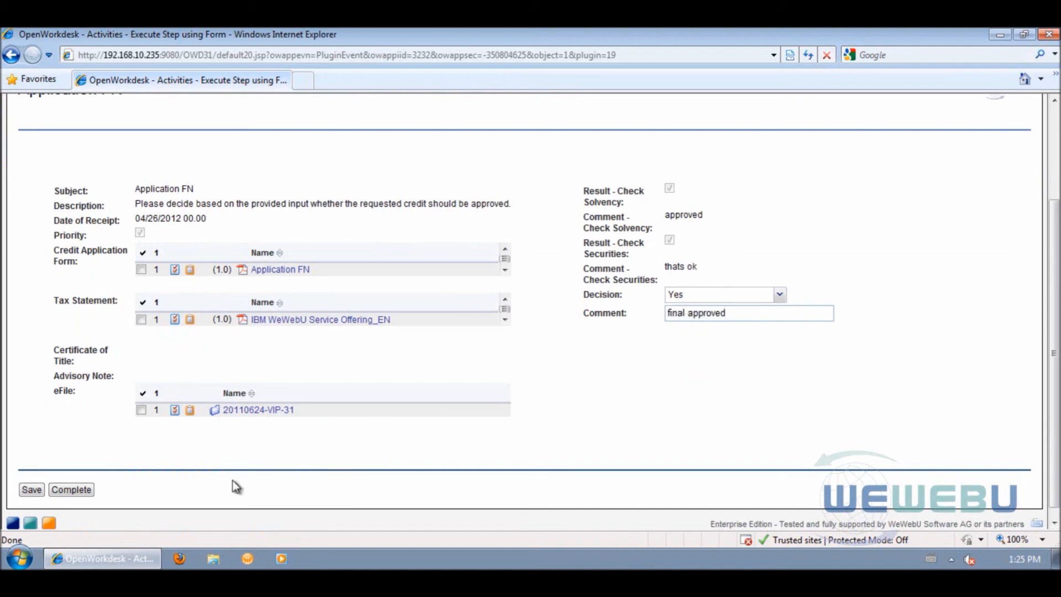
left_click(88, 490)
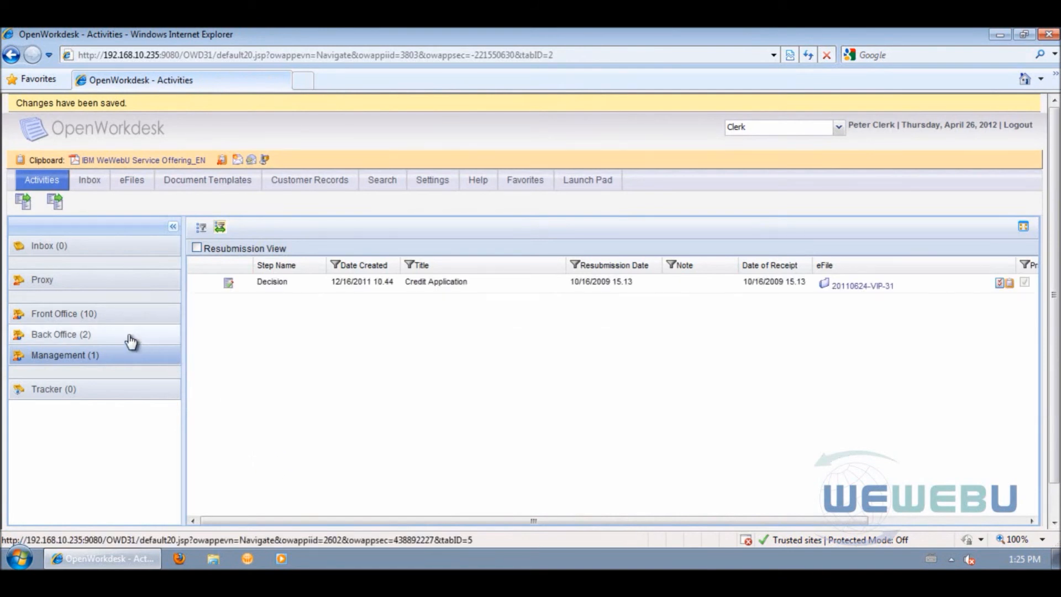
View the Notification step form of Application FN from the Front Office list and close it without completing it
left_click(55, 314)
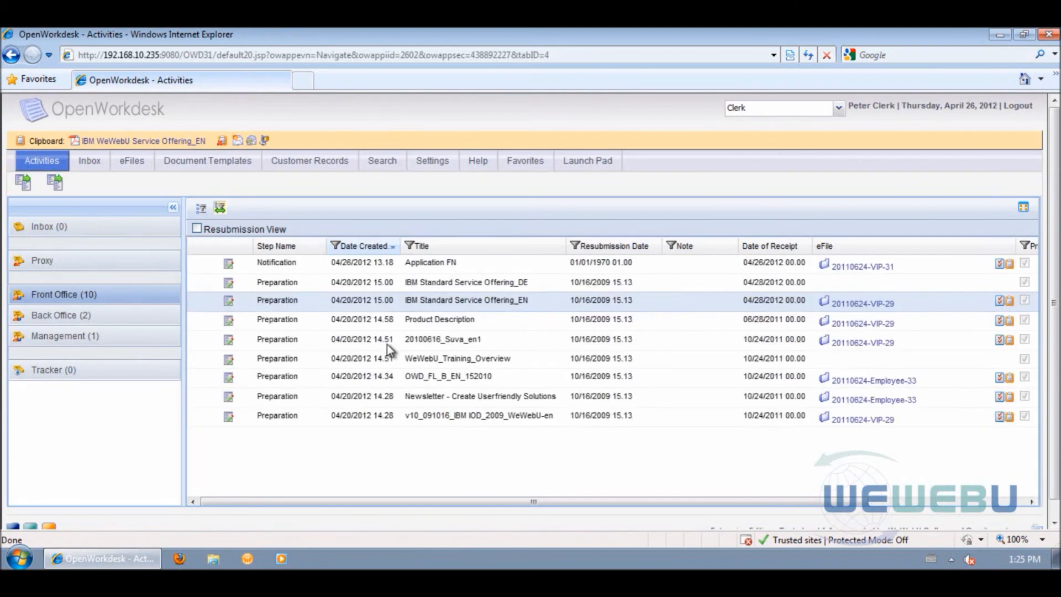
left_click(208, 263)
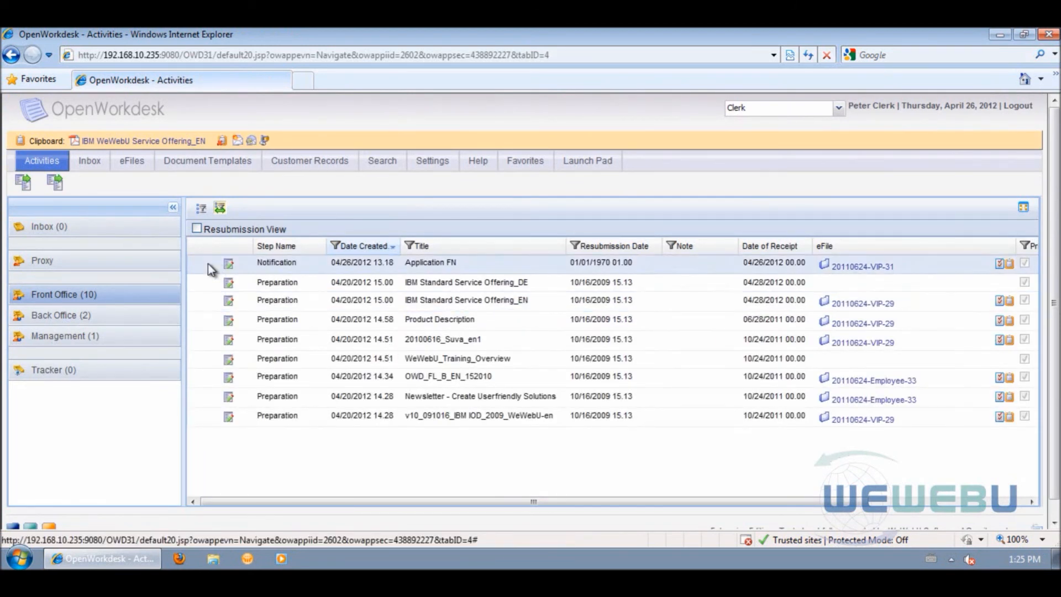
right_click(284, 271)
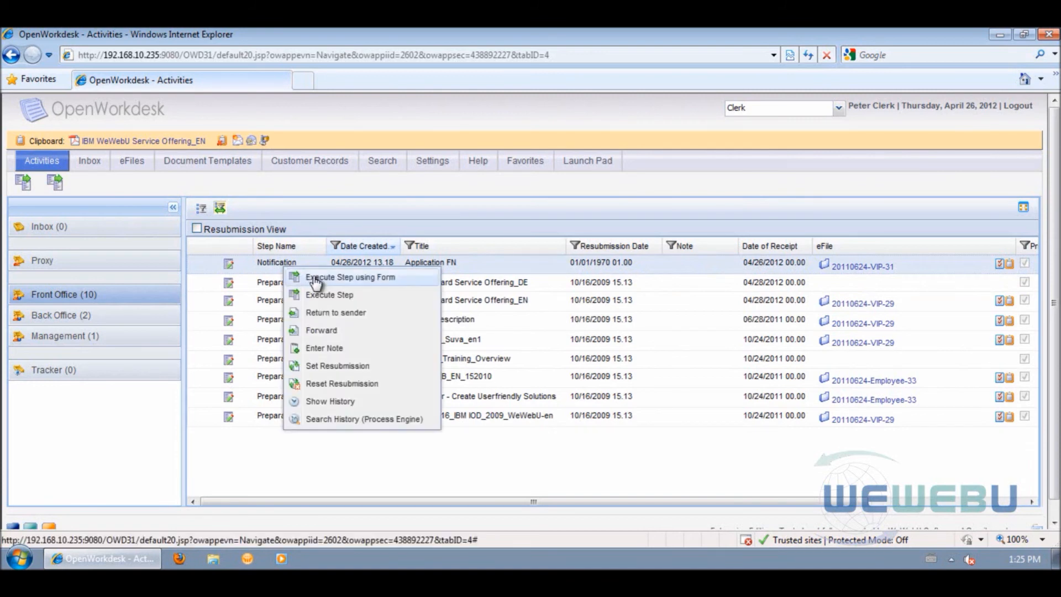
left_click(312, 274)
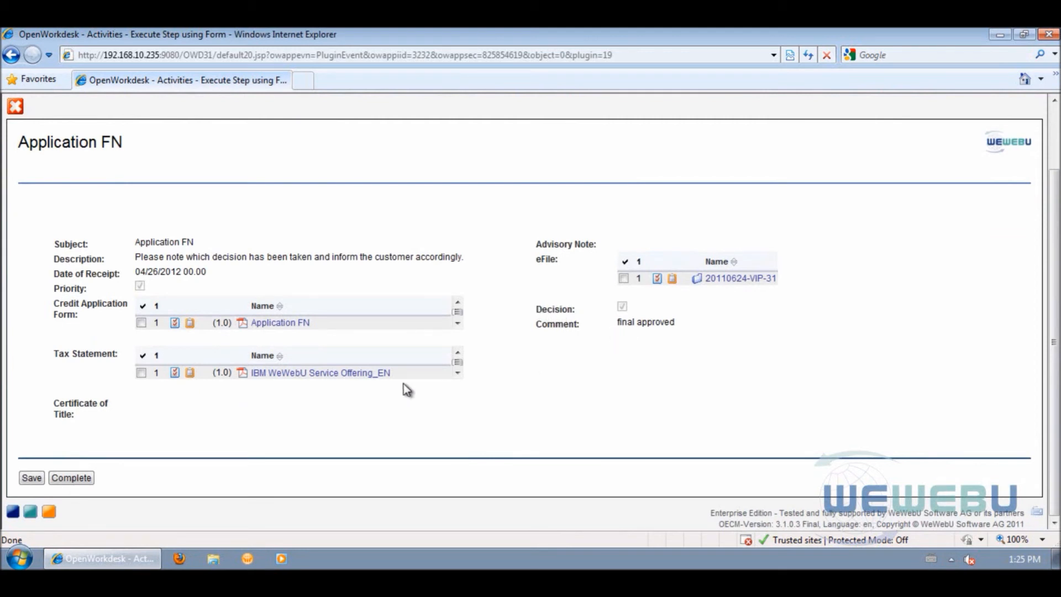
left_click(15, 106)
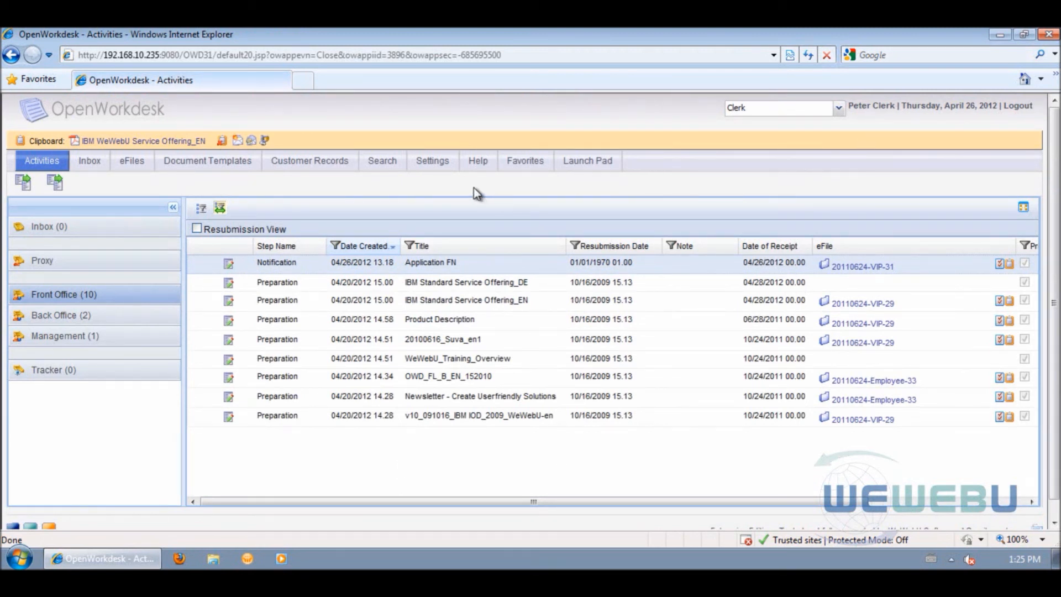
Add a proxy entry in the Activities user settings, searching users for "m" and choosing the first match as proxy
left_click(429, 163)
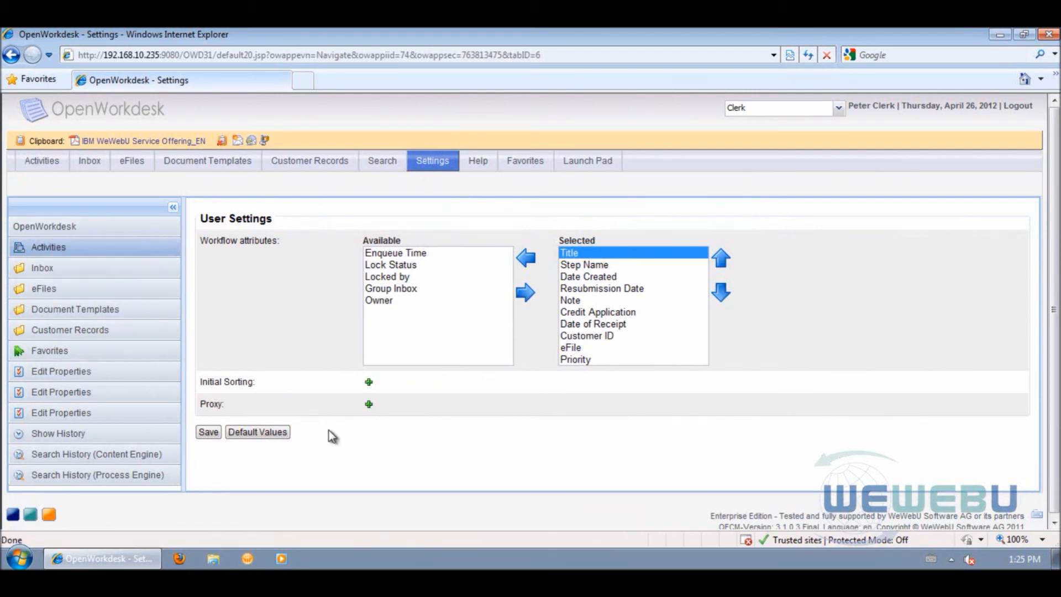
left_click(368, 404)
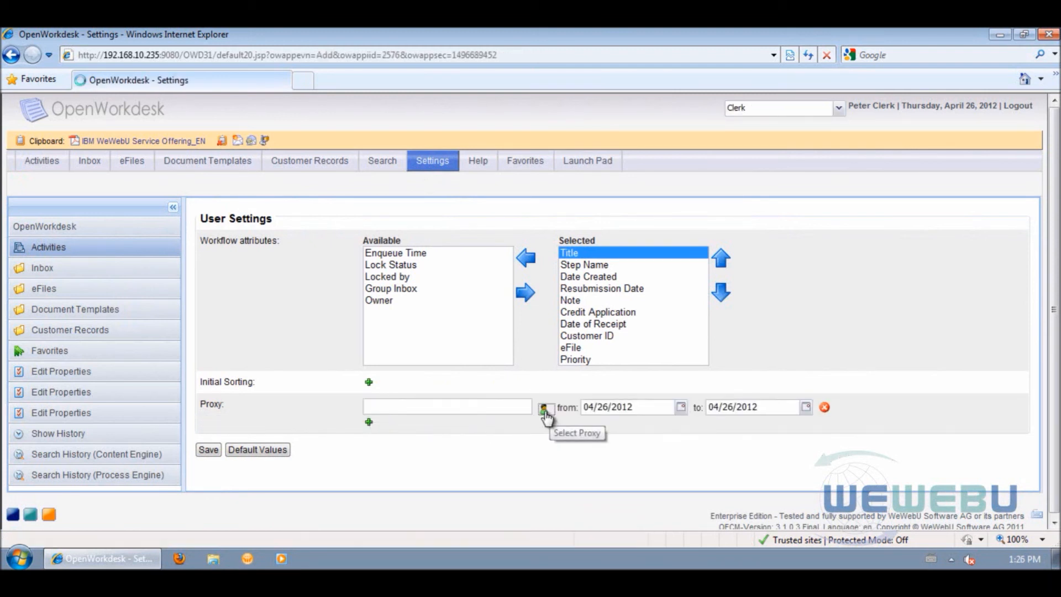
left_click(544, 409)
type("m")
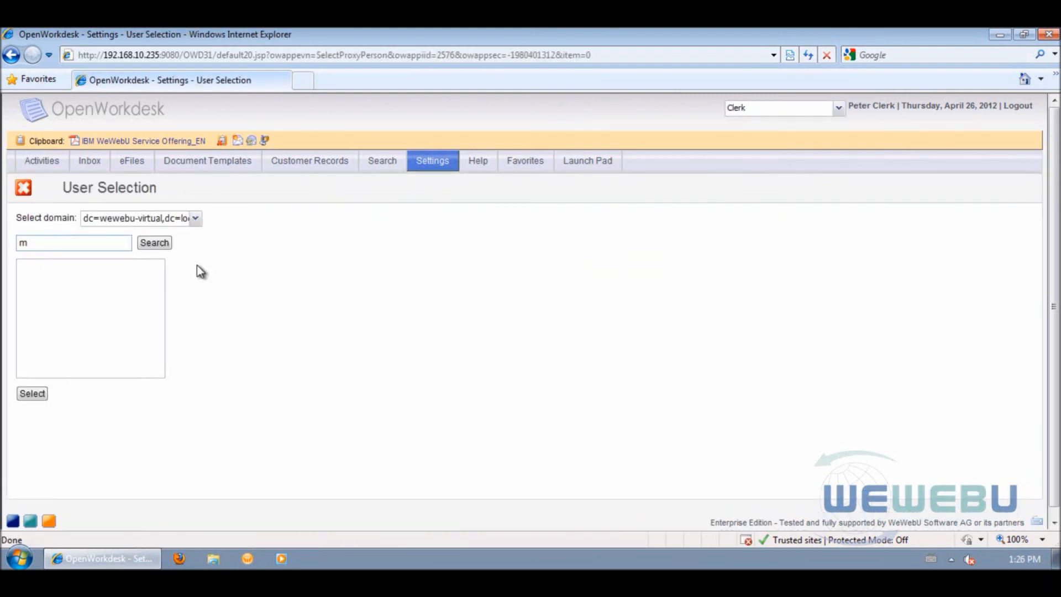
left_click(152, 243)
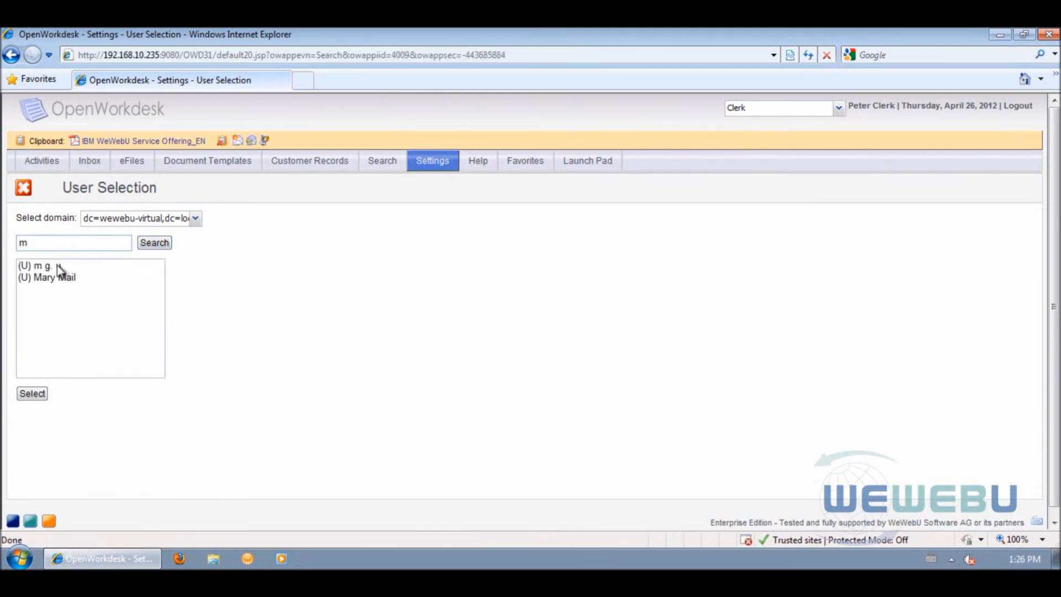
double_click(45, 266)
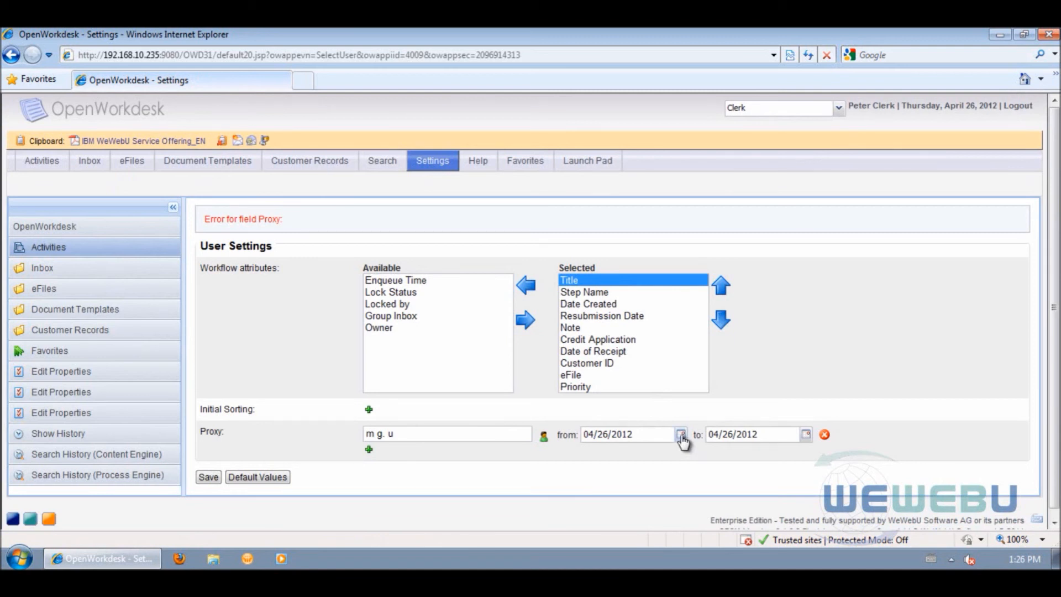
Set the proxy period from 04/25/2012 to 04/27/2012 and save the user settings
left_click(681, 435)
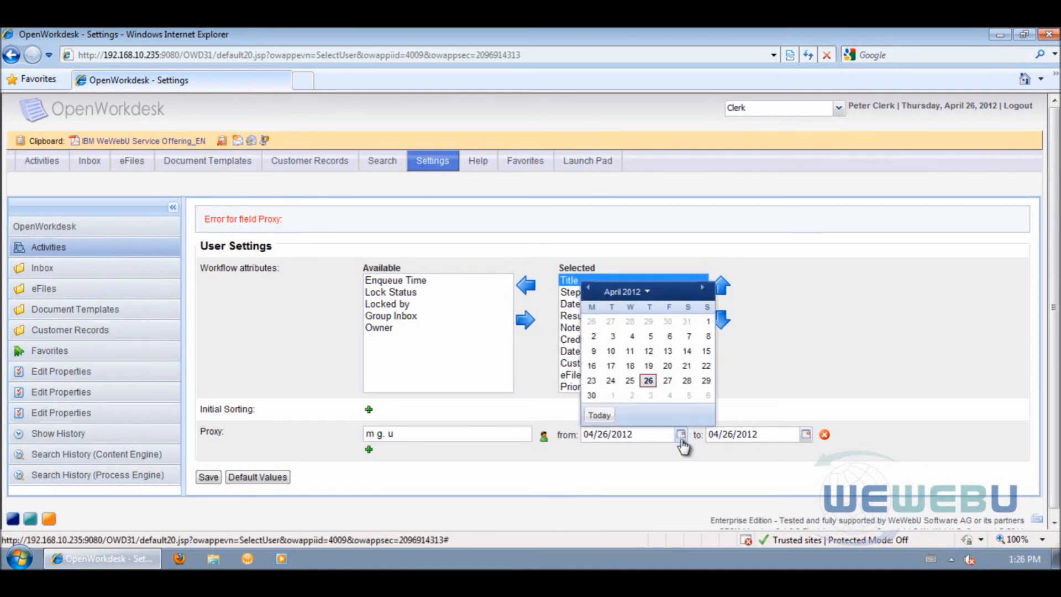
left_click(630, 381)
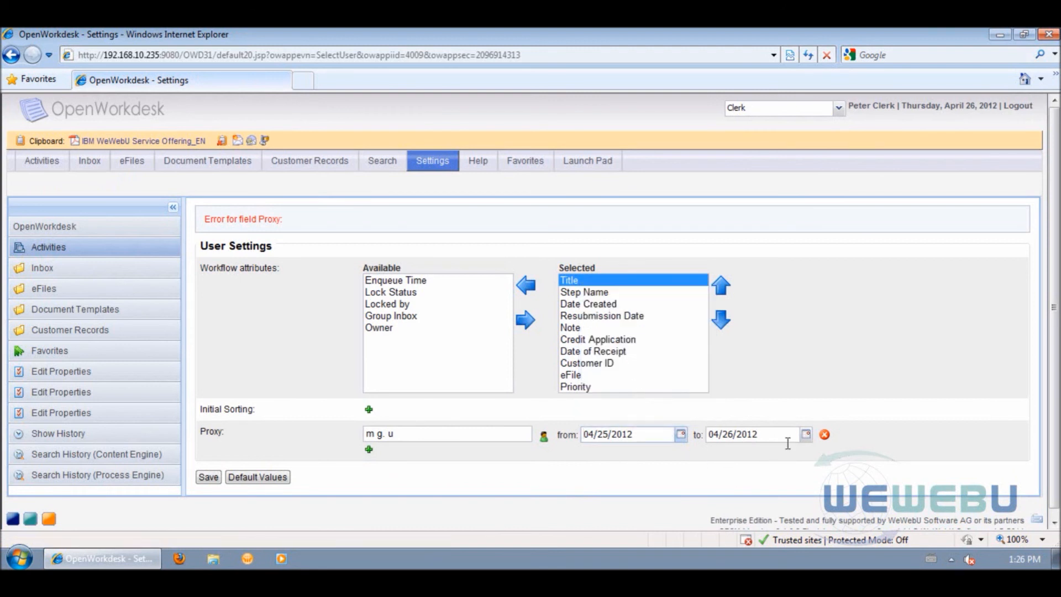
left_click(807, 435)
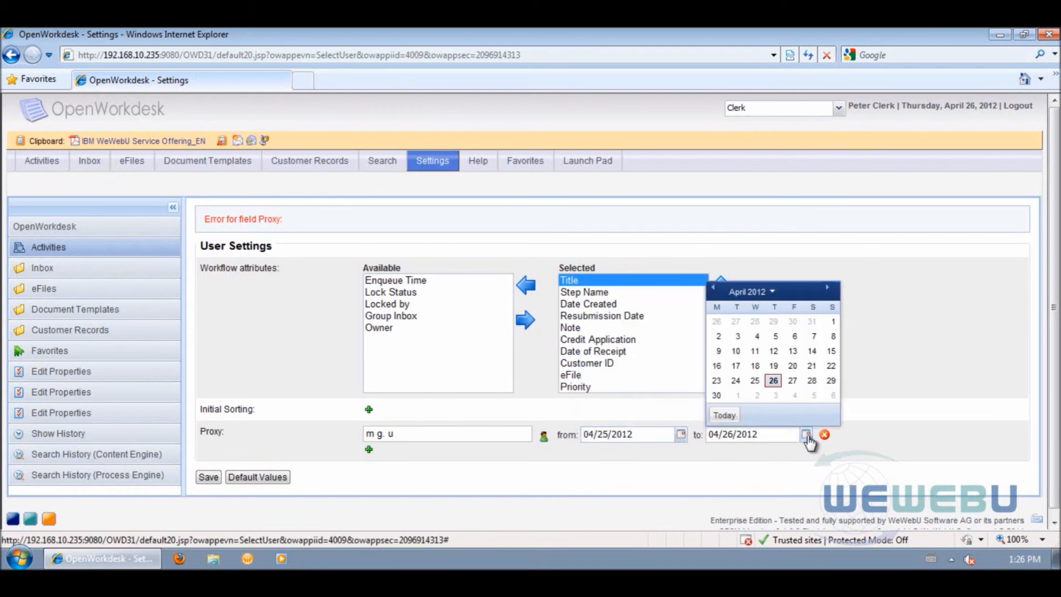
left_click(793, 380)
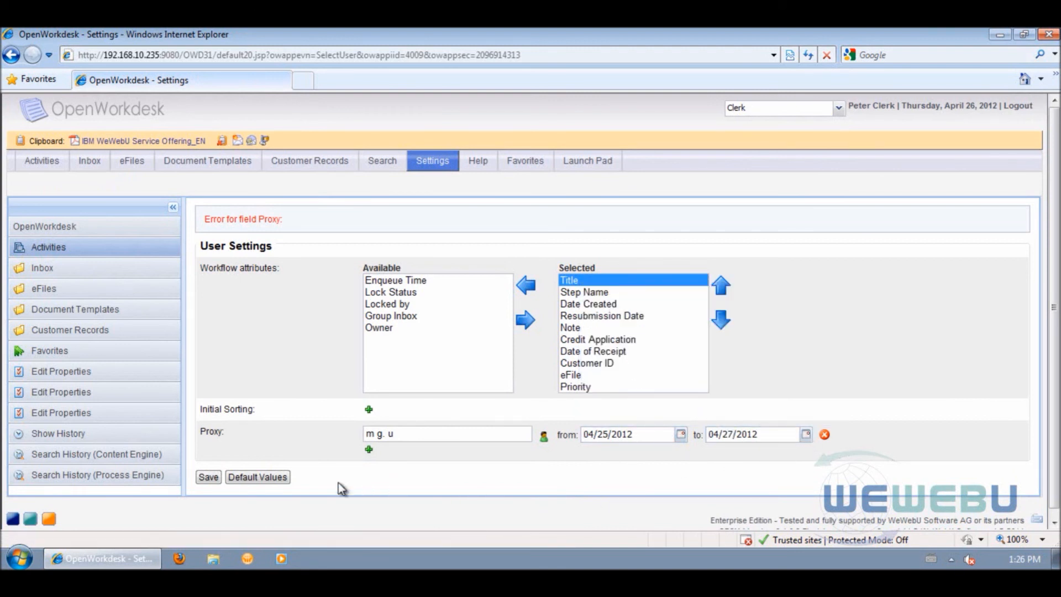
left_click(207, 479)
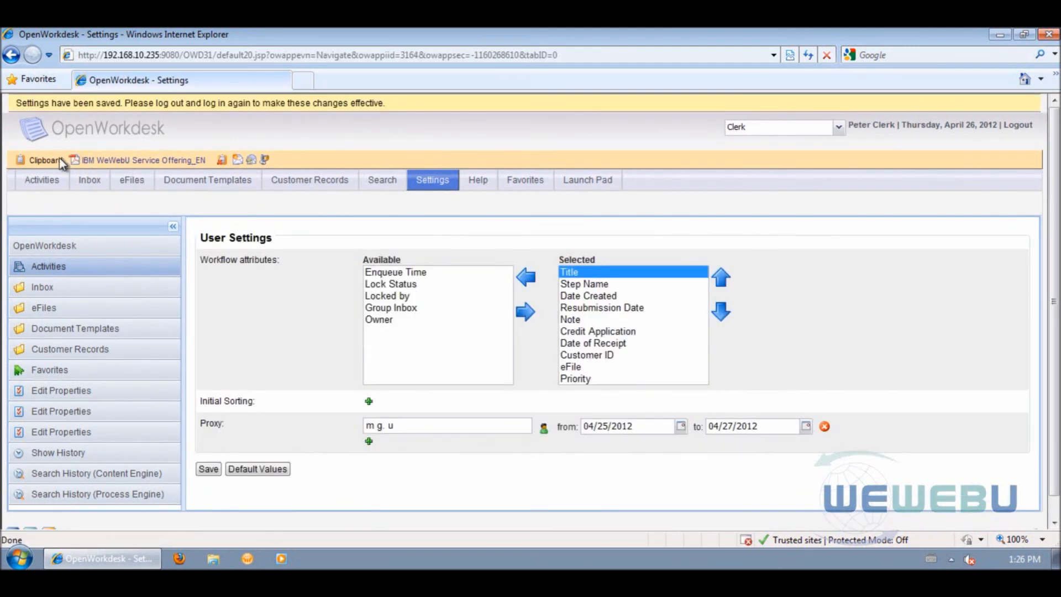
Forward the Application FN Notification activity from Front Office to the own inbox and open that inbox
left_click(47, 184)
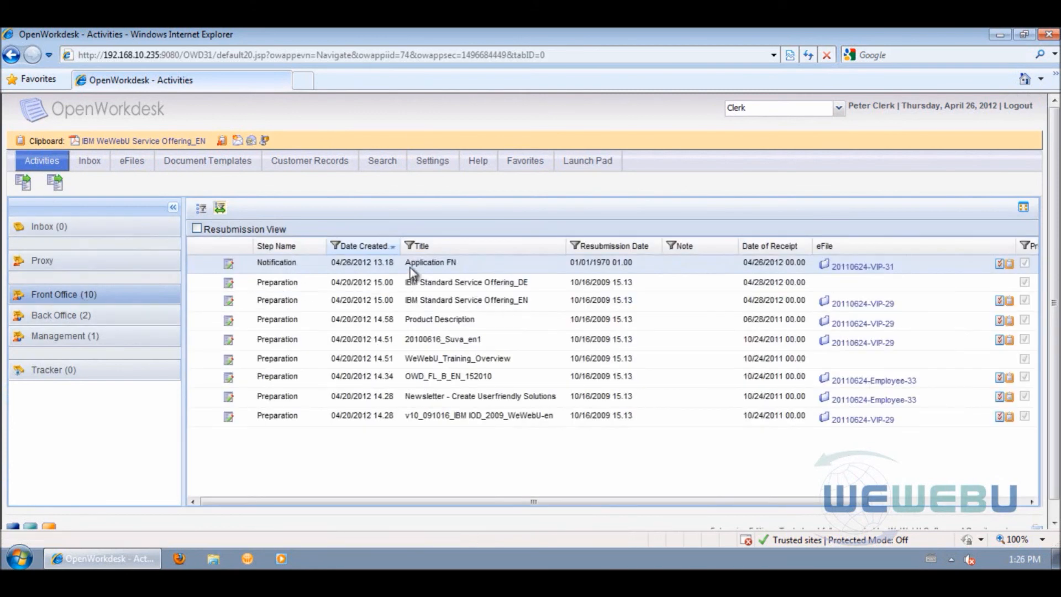
right_click(397, 267)
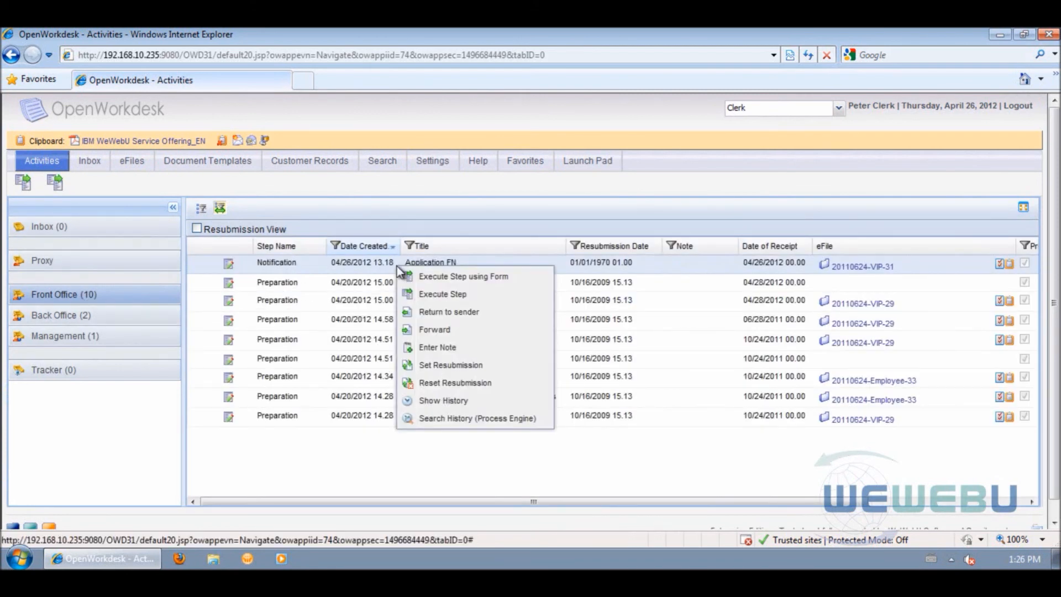
left_click(440, 329)
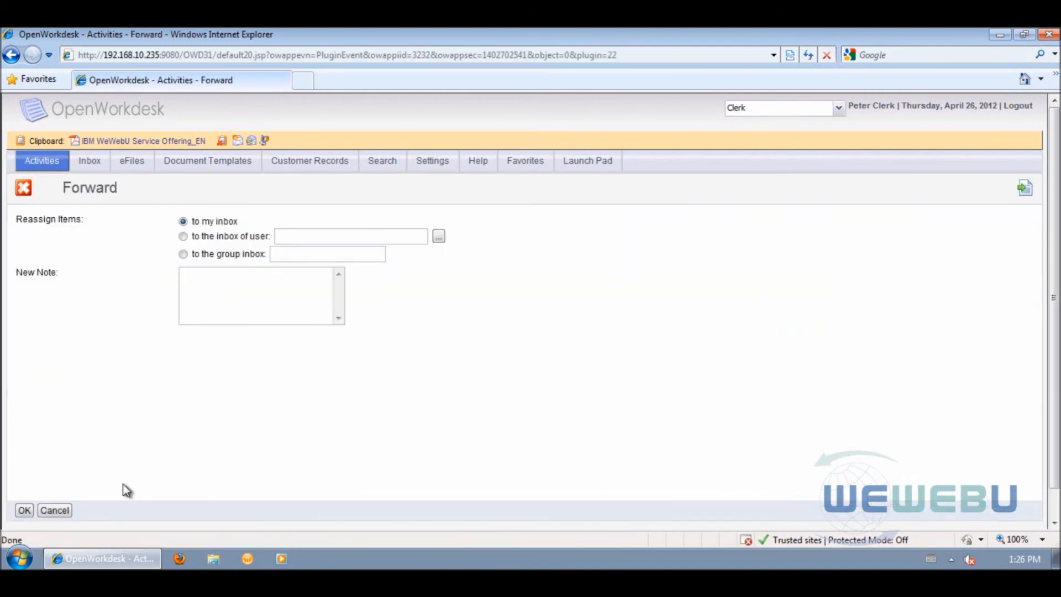
left_click(24, 510)
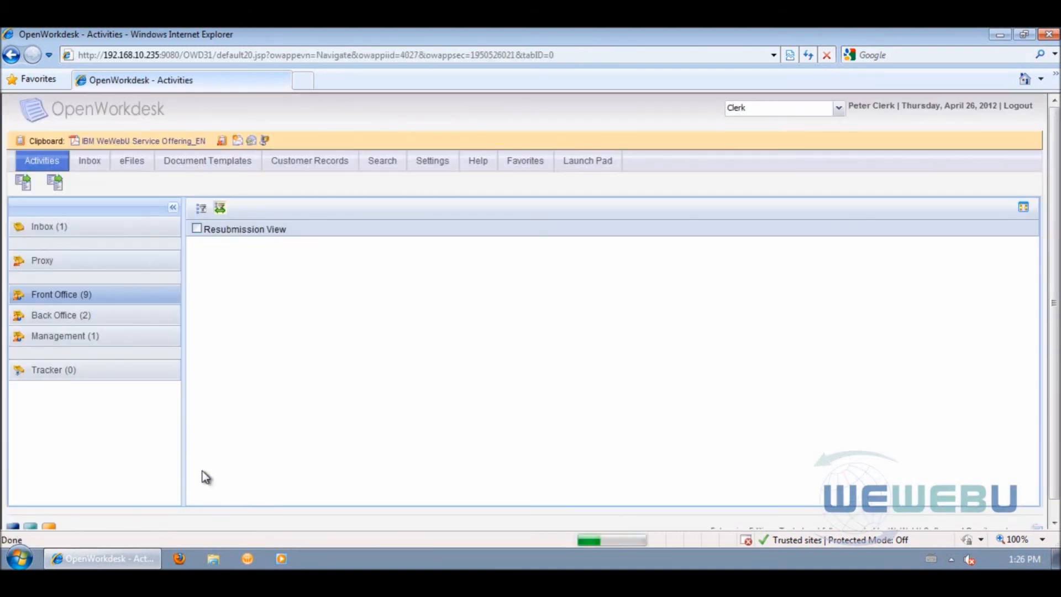
left_click(71, 229)
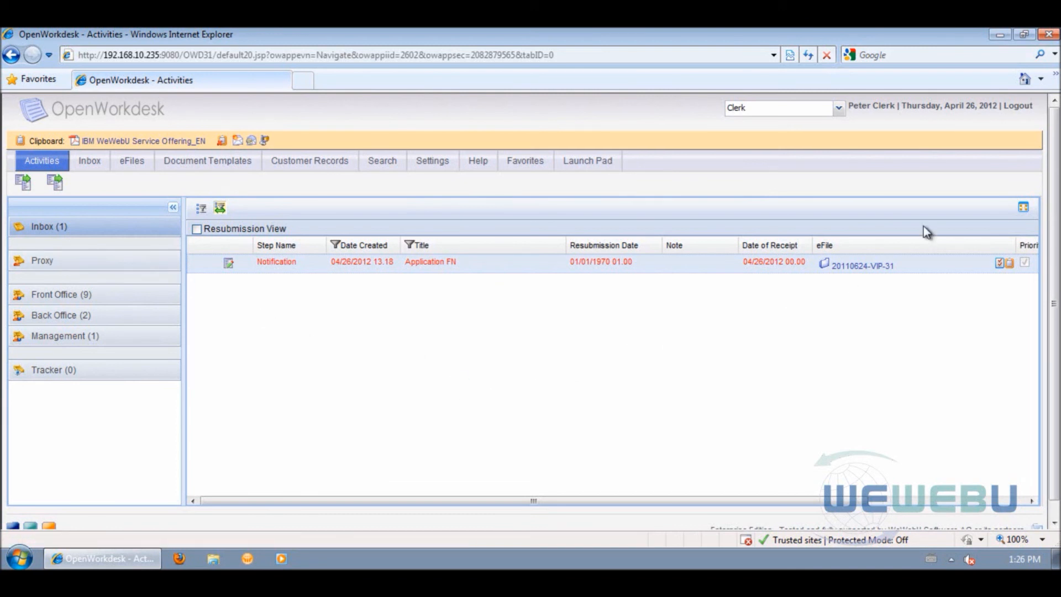
Log out and log in as the proxy user, entering the user name and account password
left_click(1019, 106)
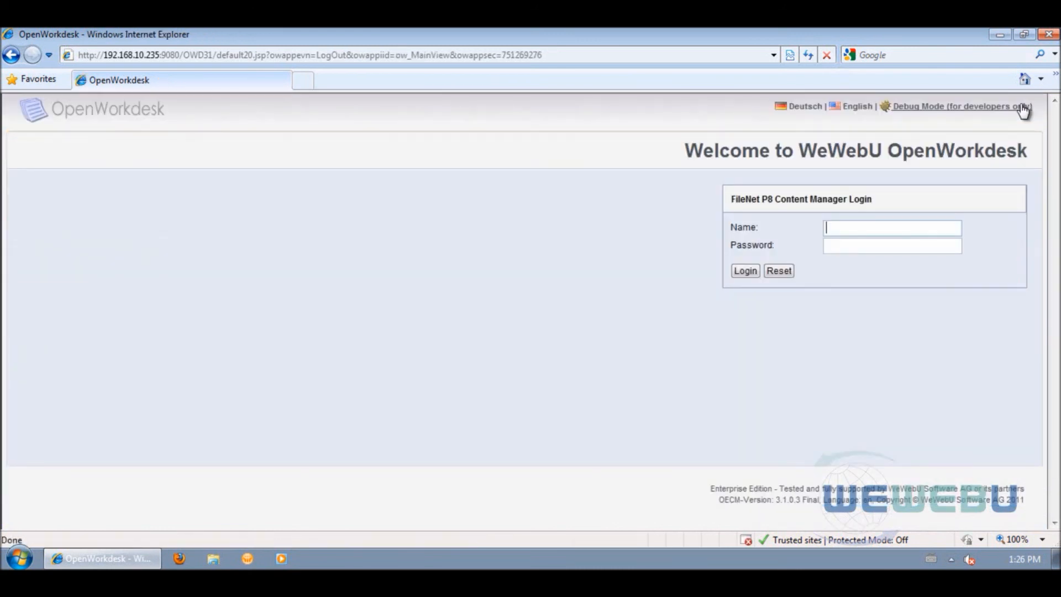
type("mgu")
key("Tab")
type("•••••••")
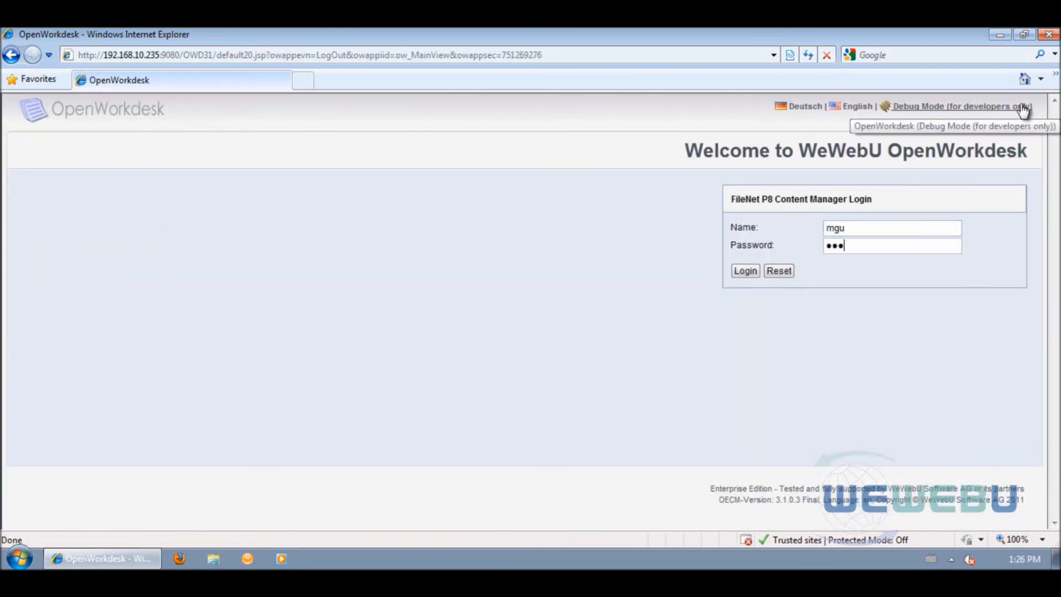
type("•••")
key("Return")
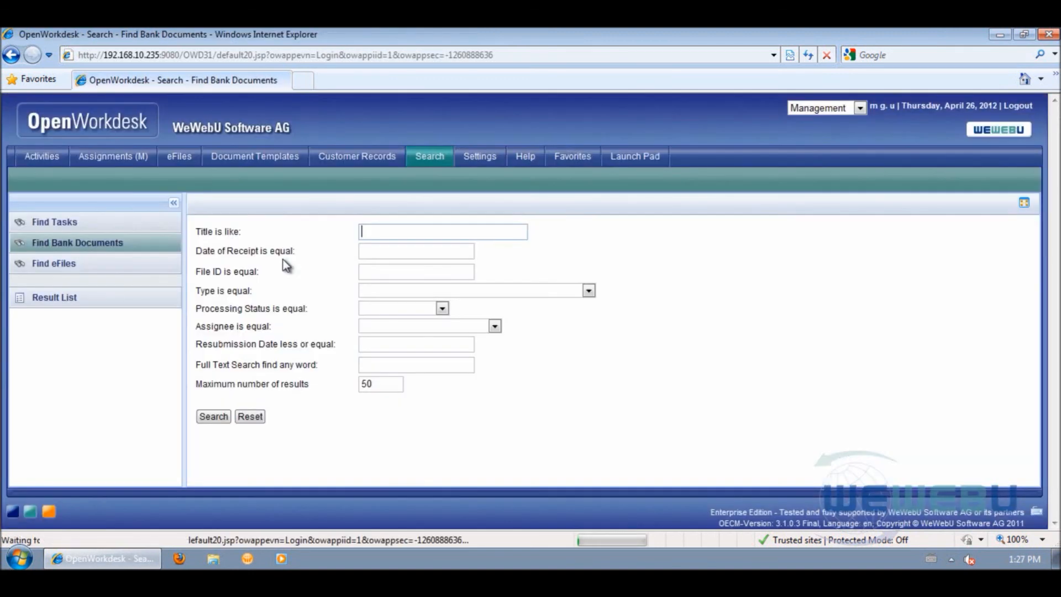
Examine the Proxy list under Activities and page through the Search for Activities list
left_click(49, 161)
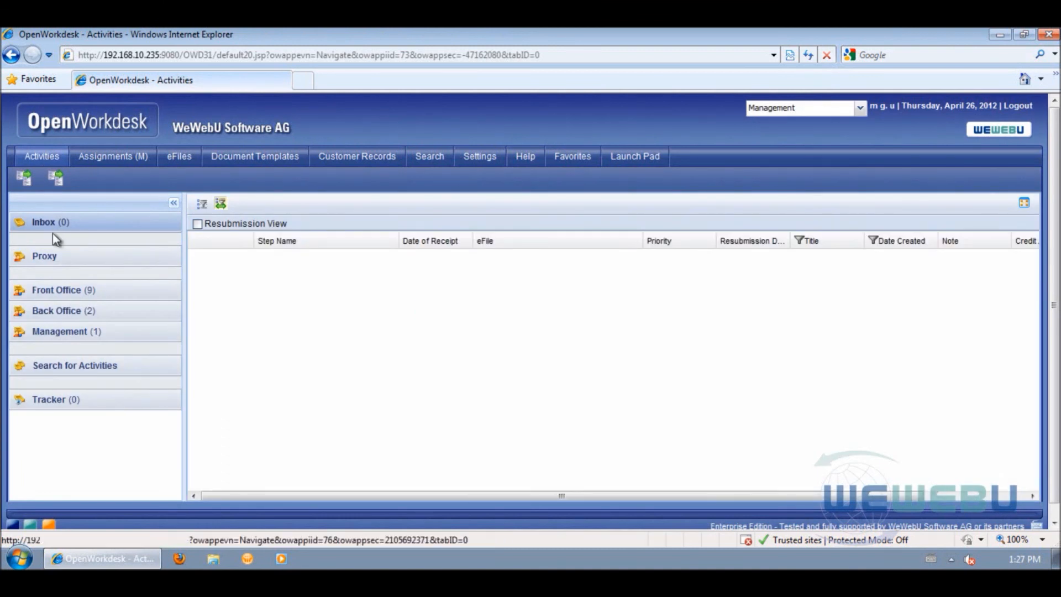
left_click(116, 281)
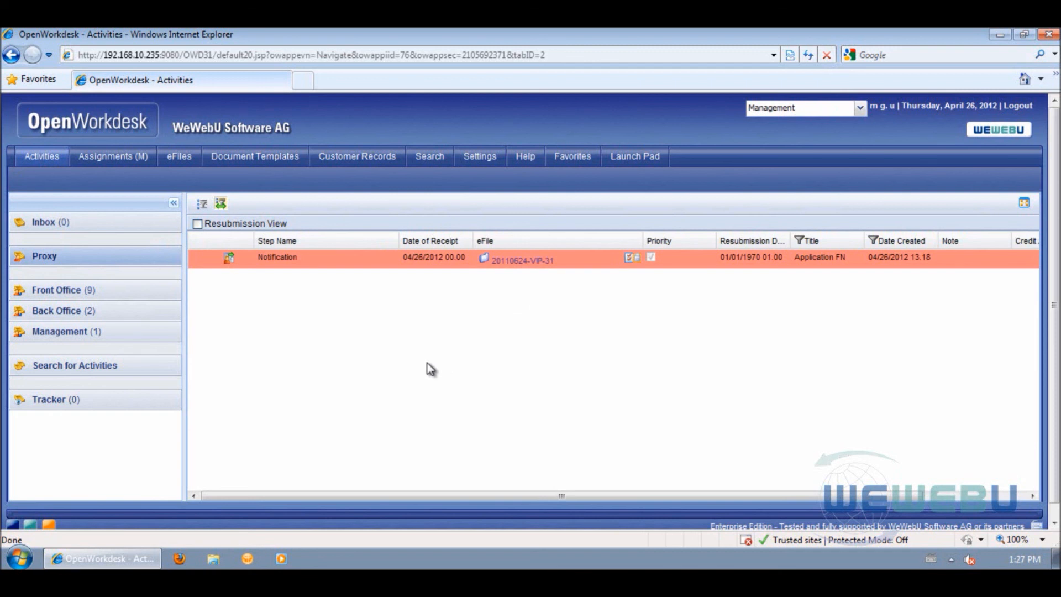
left_click(157, 372)
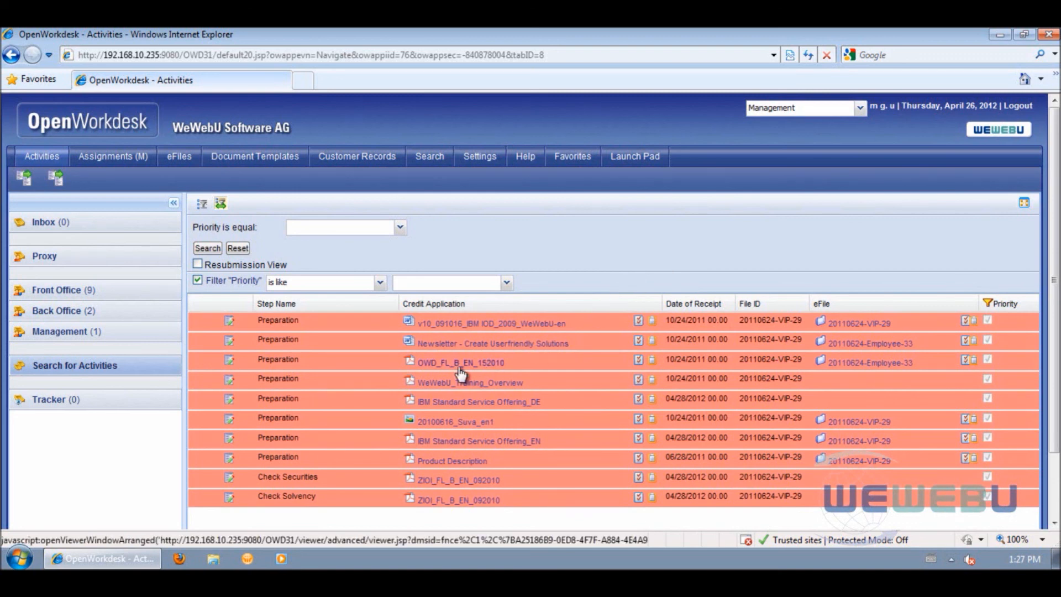
scroll(354, 381, "down", 3)
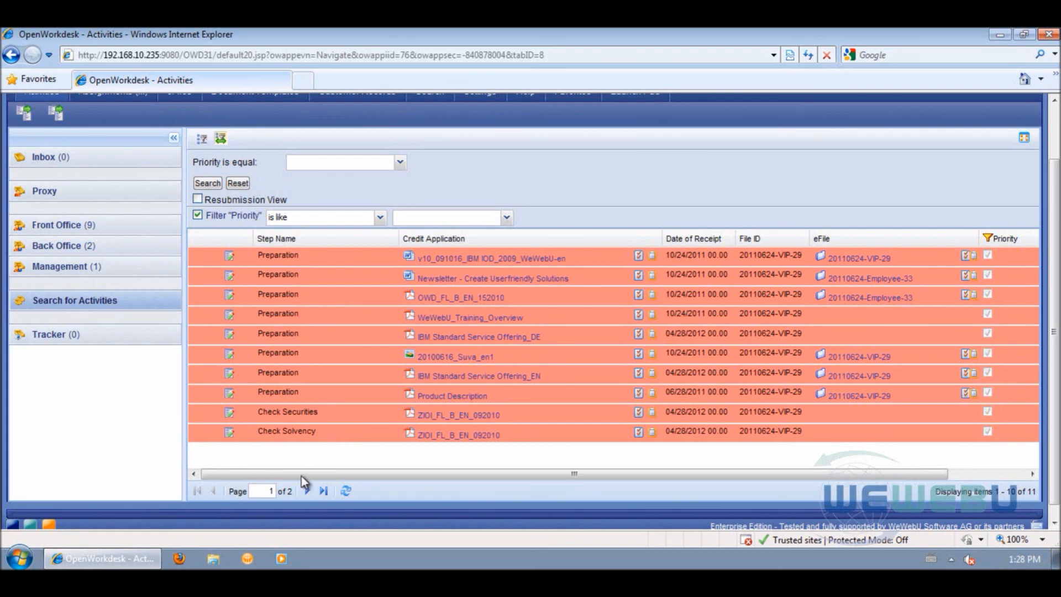
left_click(307, 490)
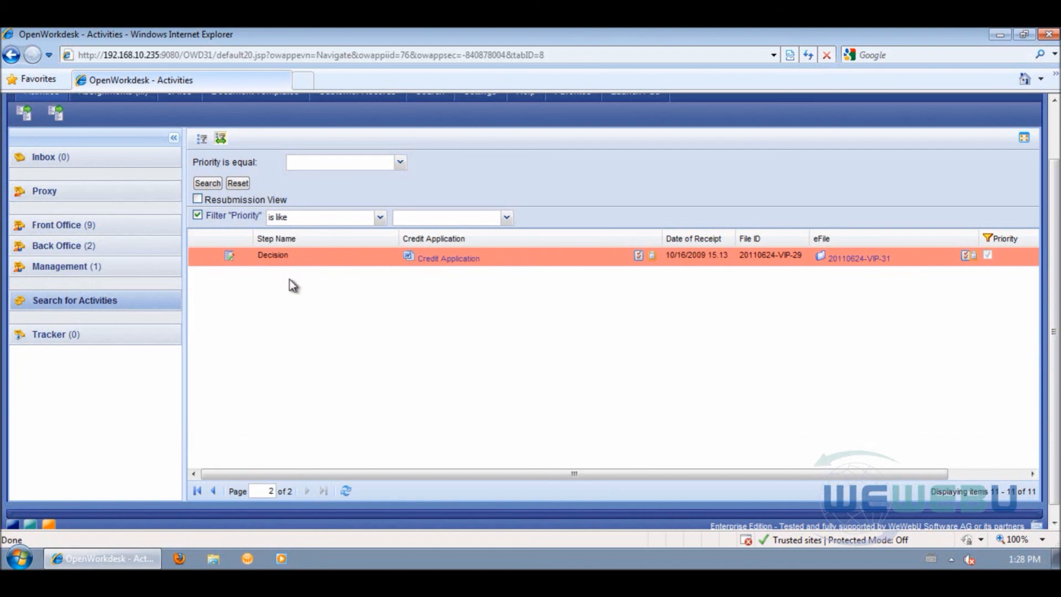
left_click(215, 490)
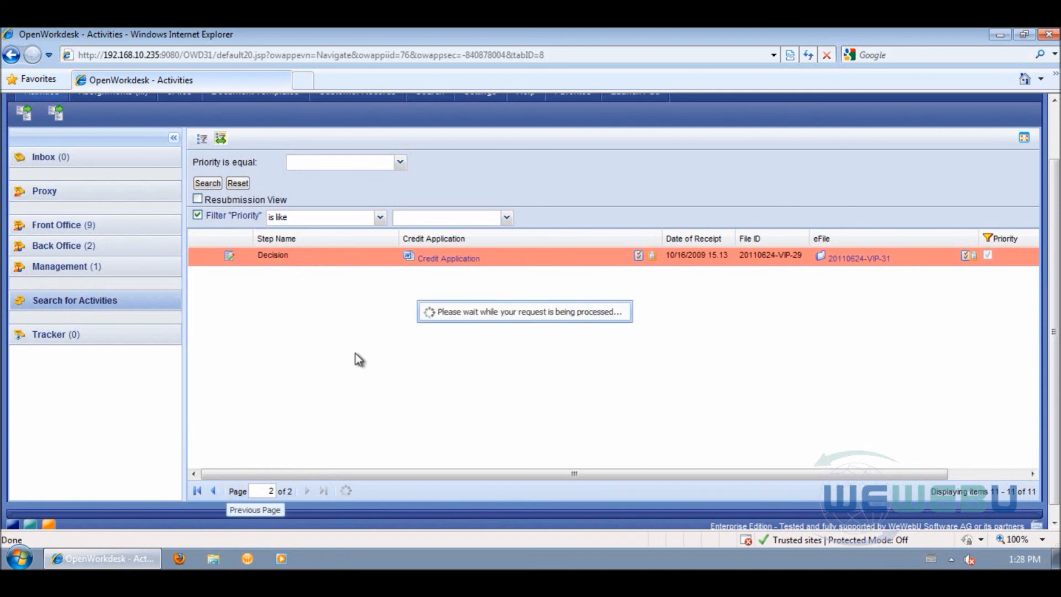